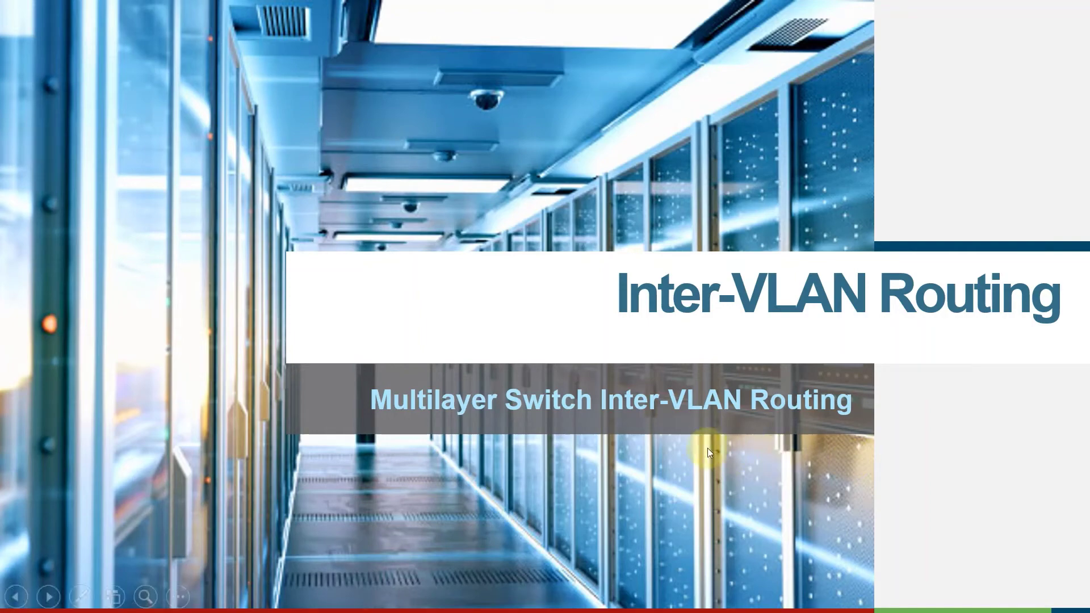
{"action": "left_click", "coordinate": [690, 444]}
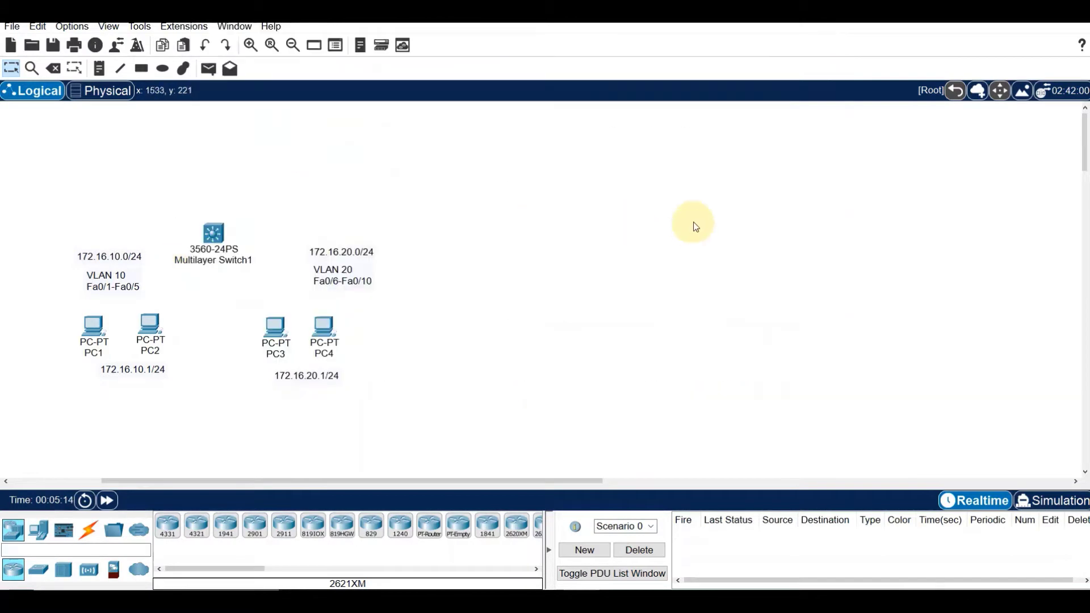
{"action": "left_click", "coordinate": [734, 196]}
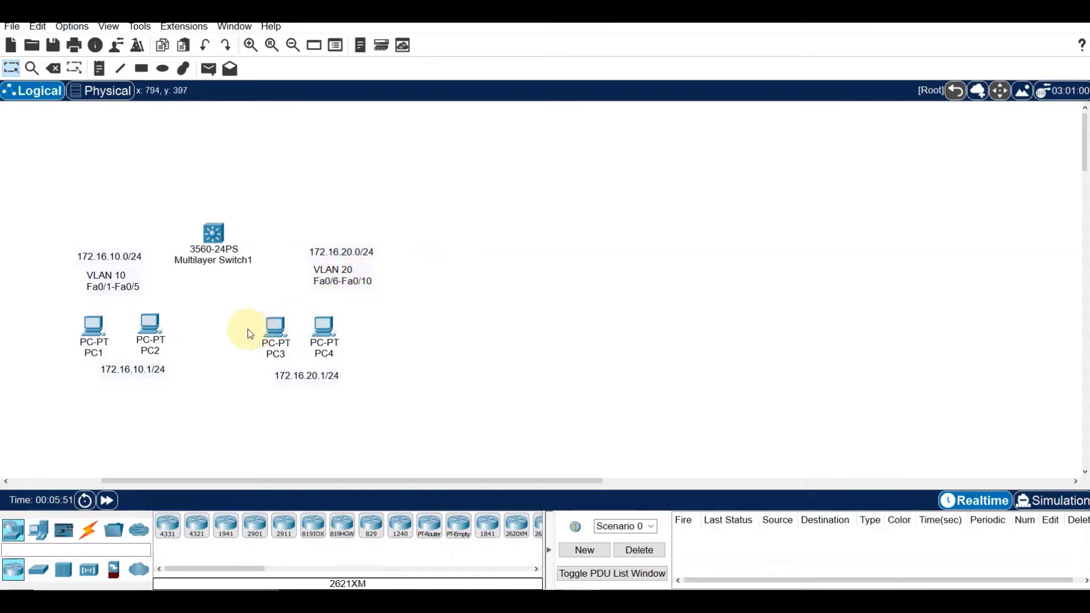
Step: Move the 172.16.10.1/24 label directly under PC1 and the 172.16.20.1/24 label directly under PC3
{"action": "left_click_drag", "start_coordinate": [143, 372], "coordinate": [99, 372]}
{"action": "left_click_drag", "start_coordinate": [304, 380], "coordinate": [273, 376]}
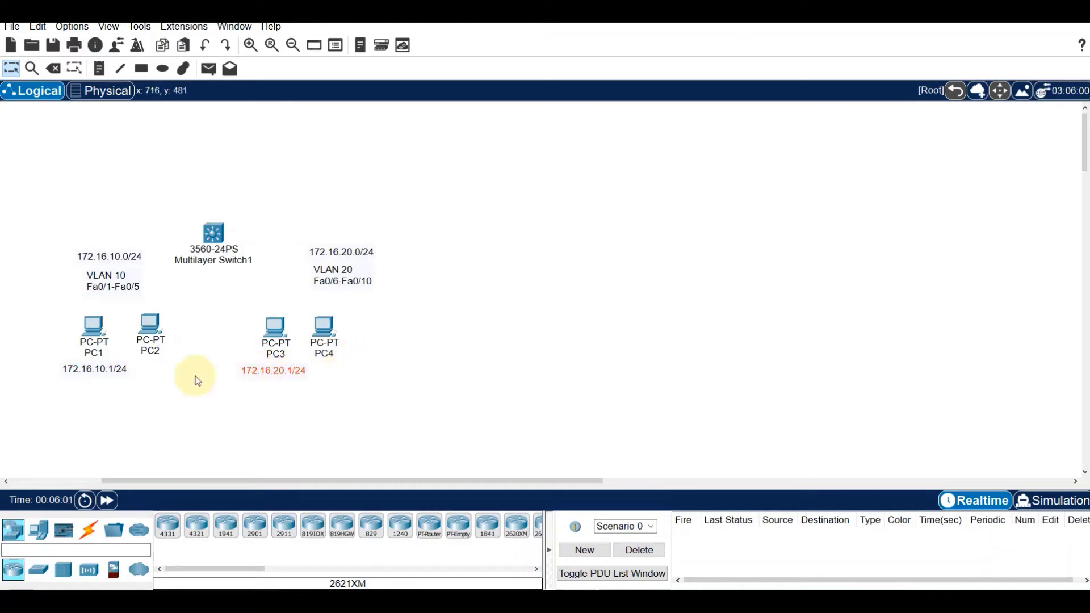
Step: Add a note reading 172.16.10.2/24 below PC2
{"action": "left_click", "coordinate": [97, 76]}
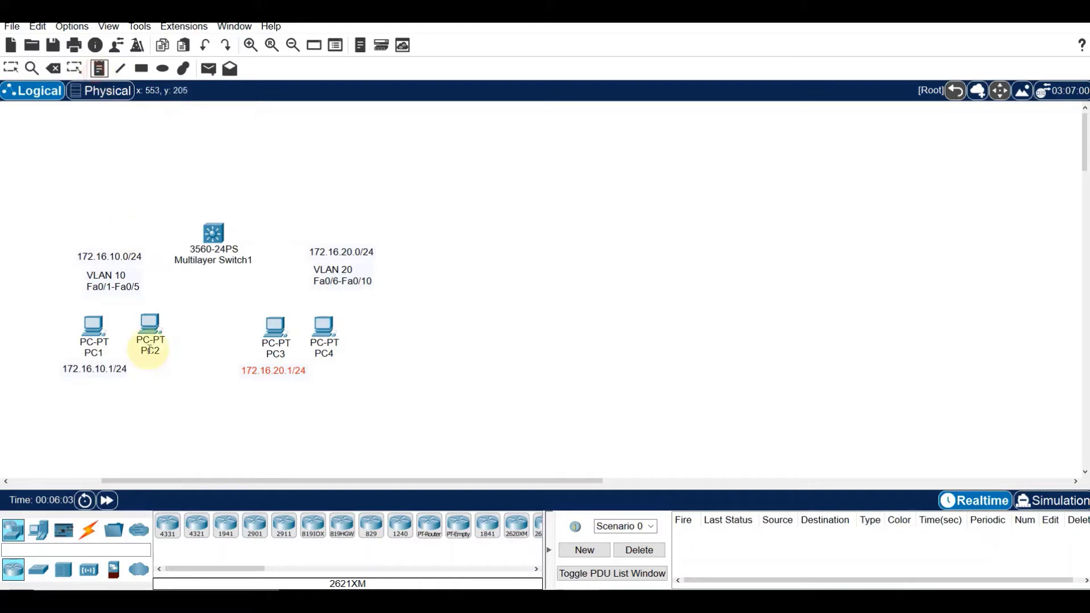
{"action": "left_click", "coordinate": [141, 369]}
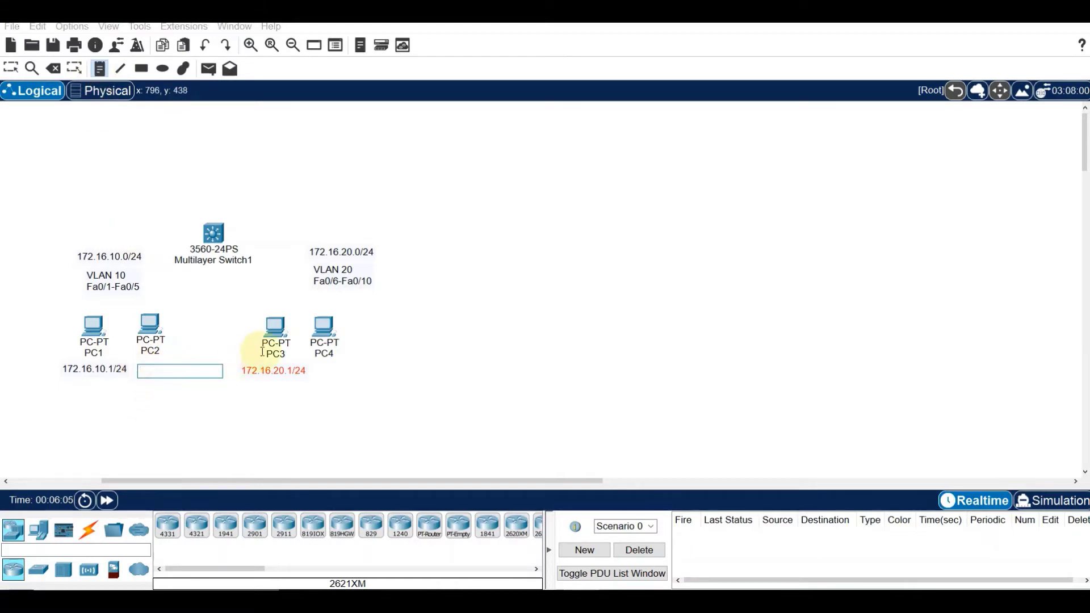
{"action": "type", "text": "172.16."}
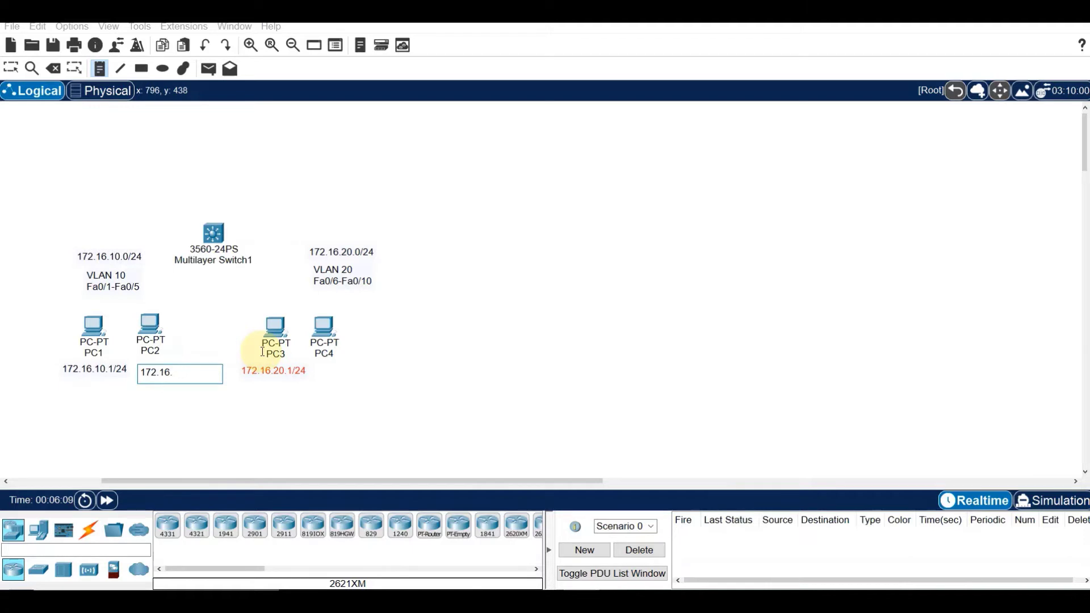
{"action": "type", "text": "10.2/"}
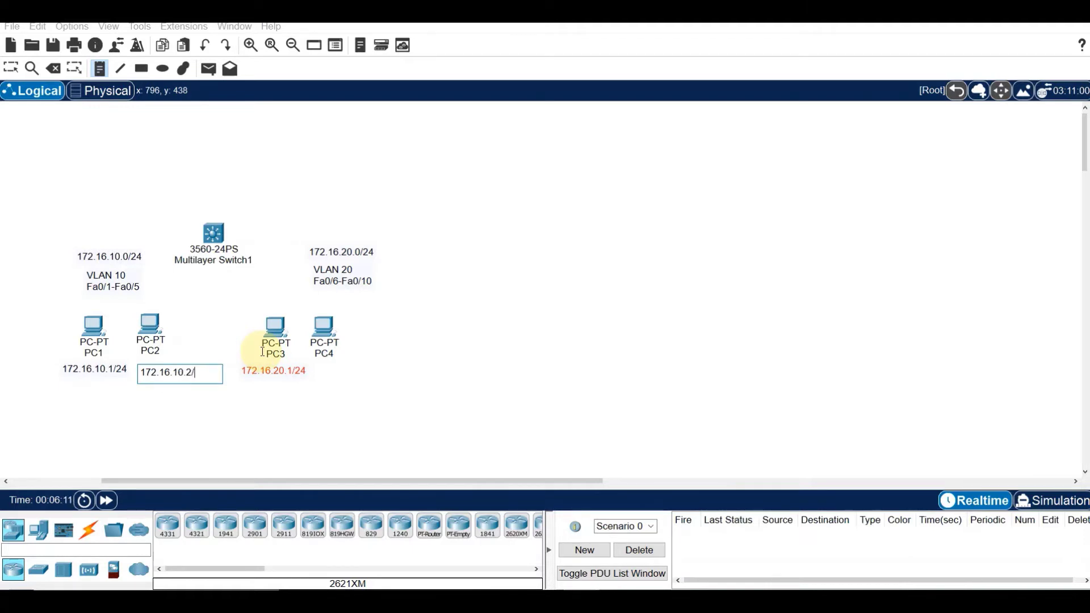
{"action": "type", "text": "24"}
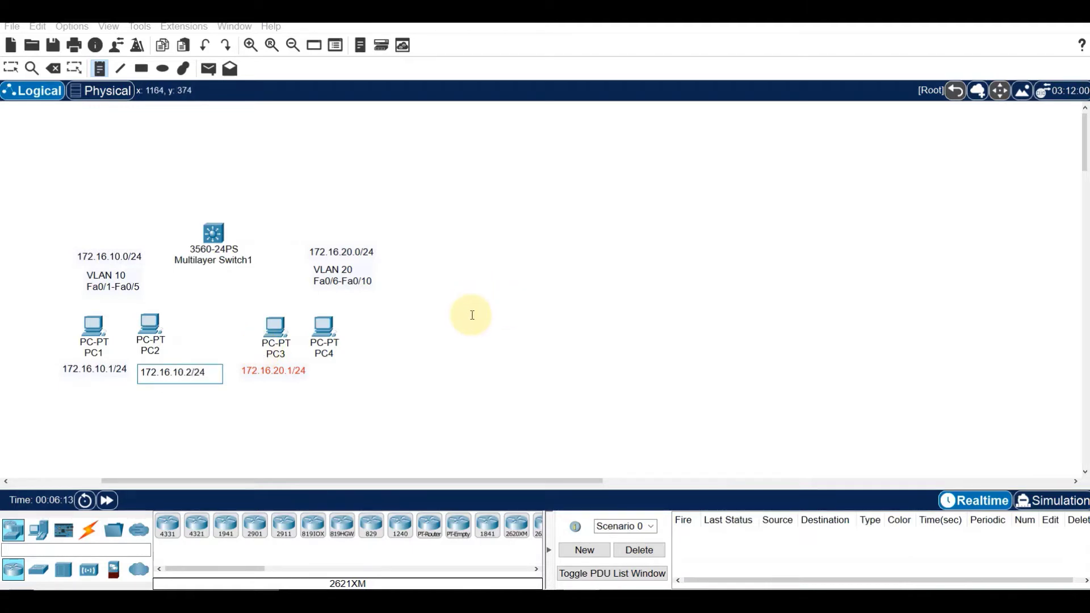
{"action": "left_click", "coordinate": [472, 316]}
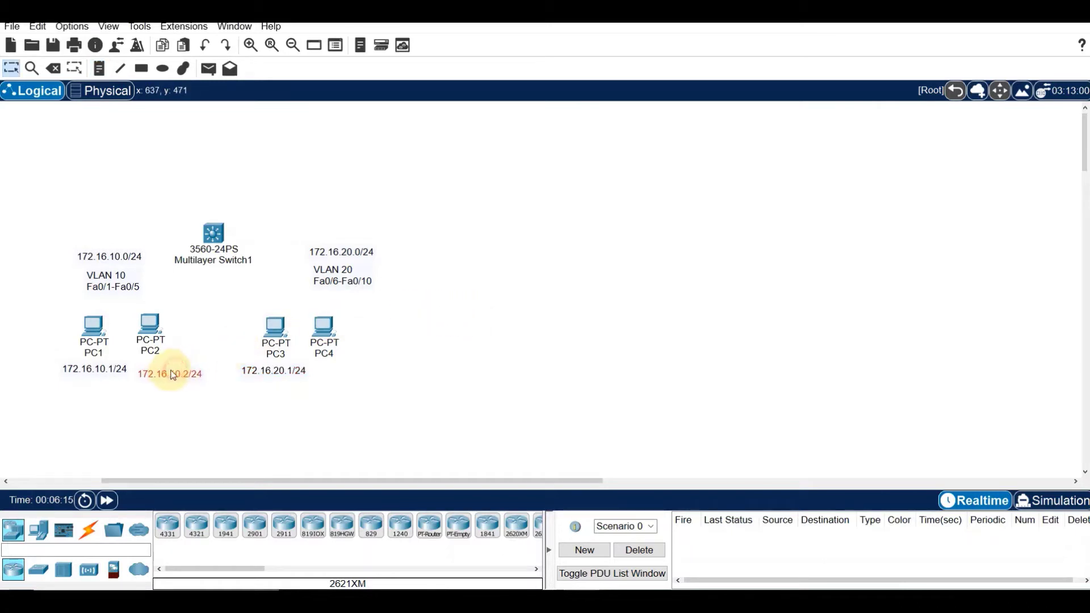
Step: Add a note reading 172.16.20.2/24 below PC4 and leave note placement
{"action": "left_click", "coordinate": [99, 68]}
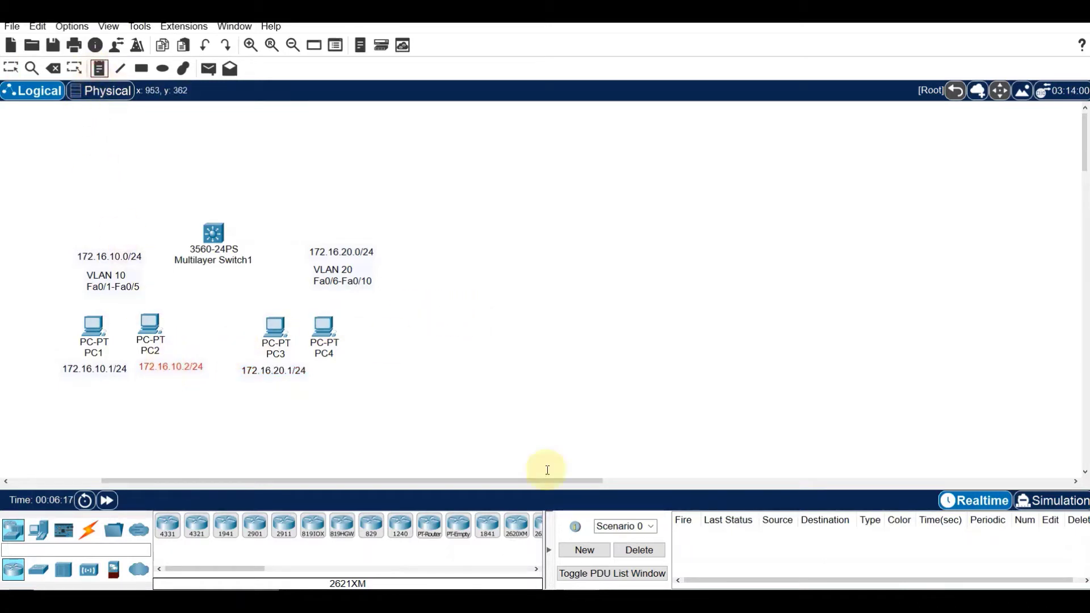
{"action": "left_click", "coordinate": [336, 372]}
{"action": "type", "text": "172.1"}
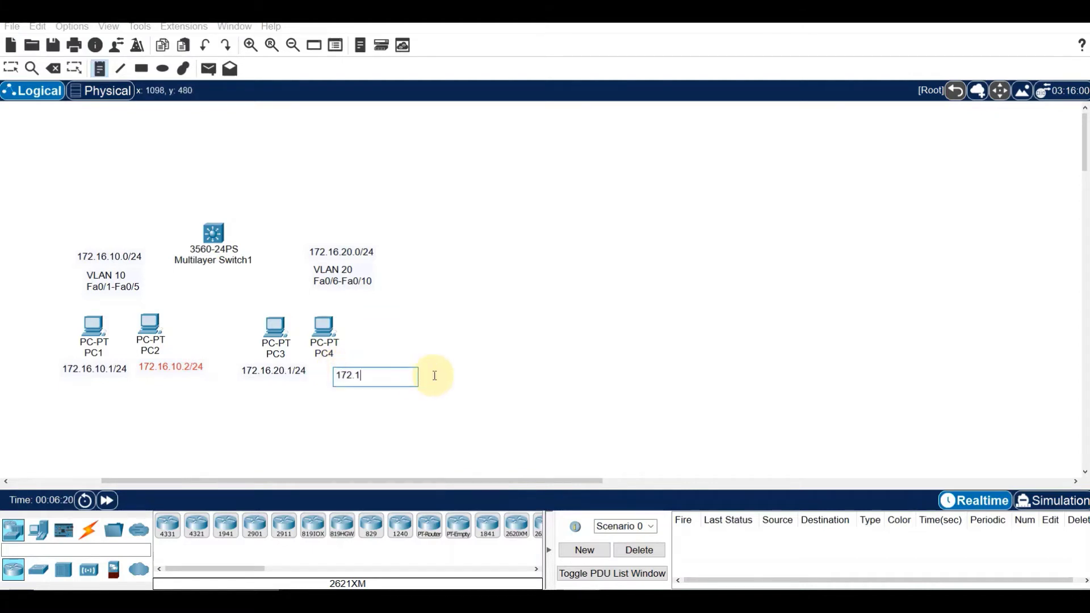
{"action": "type", "text": "6.20.2/24"}
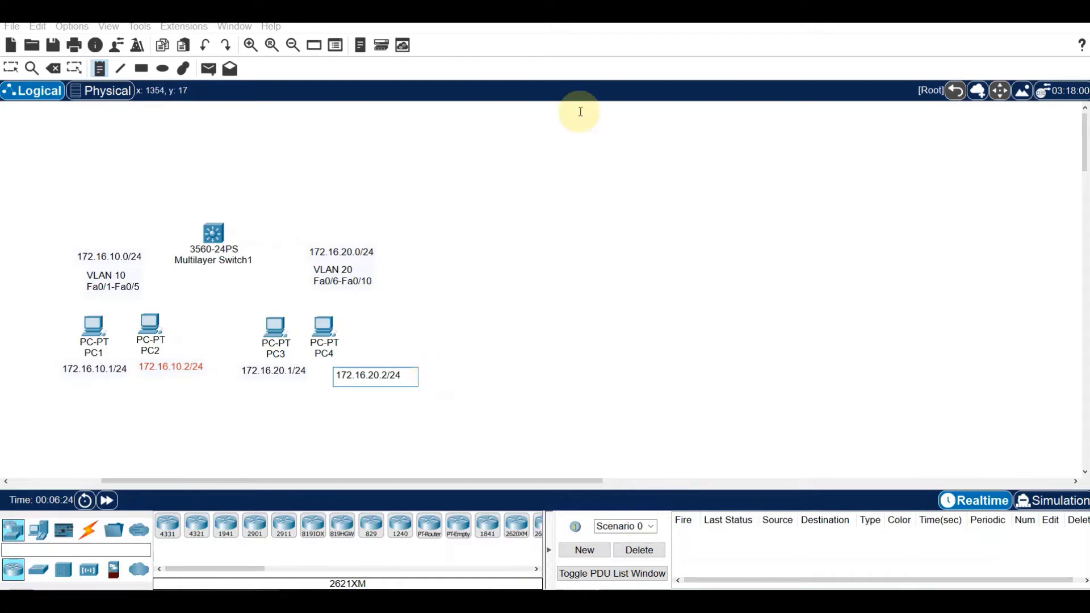
{"action": "left_click", "coordinate": [479, 242]}
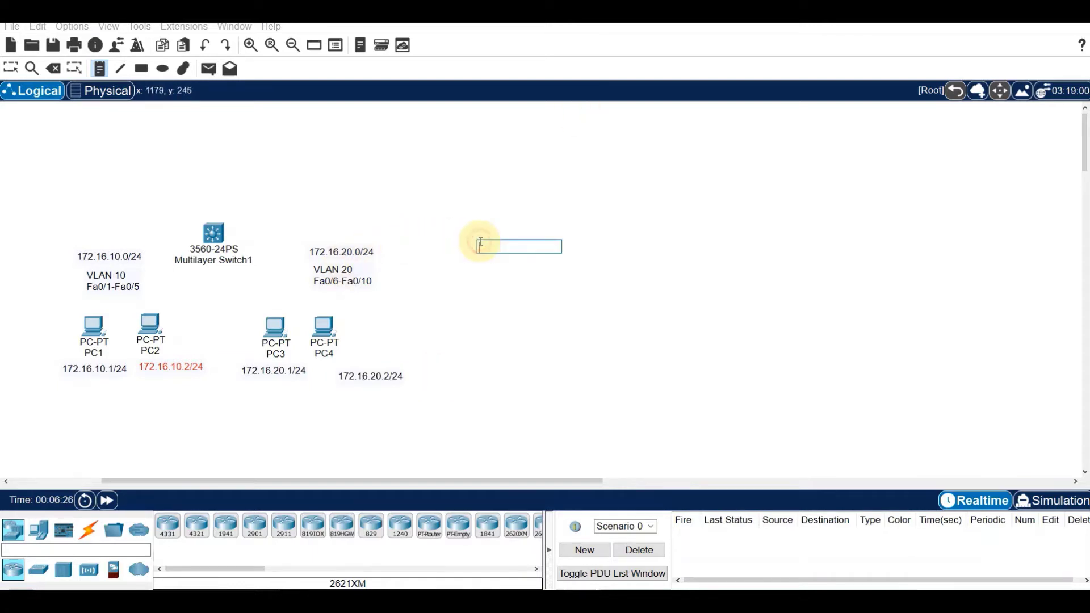
{"action": "key", "text": "Escape"}
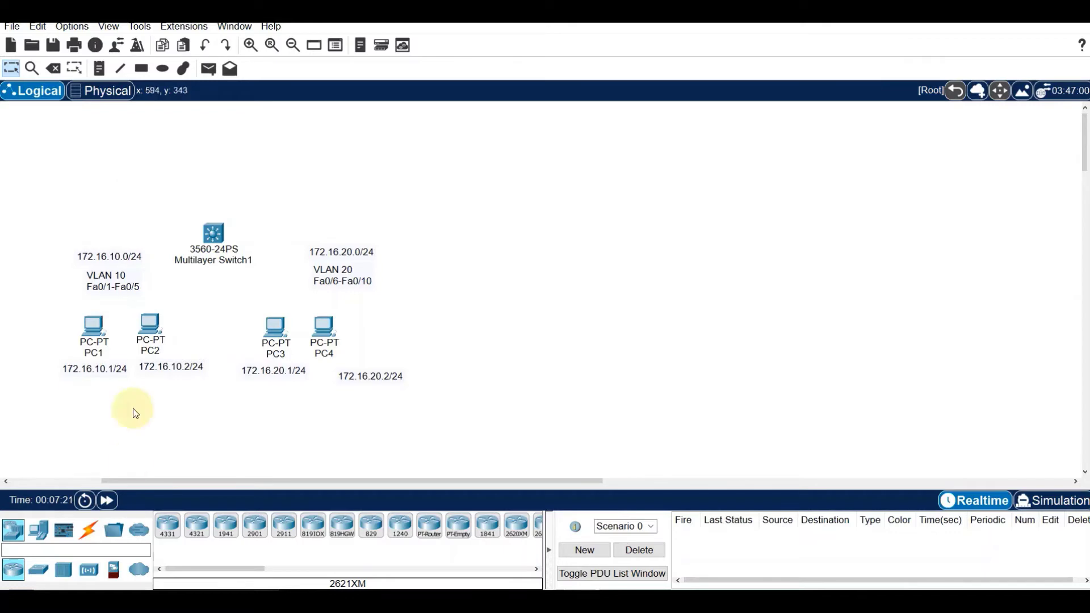
Step: Connect PC1's FastEthernet0 to FastEthernet0/1 on Multilayer Switch1 with a copper straight-through cable
{"action": "left_click", "coordinate": [91, 533]}
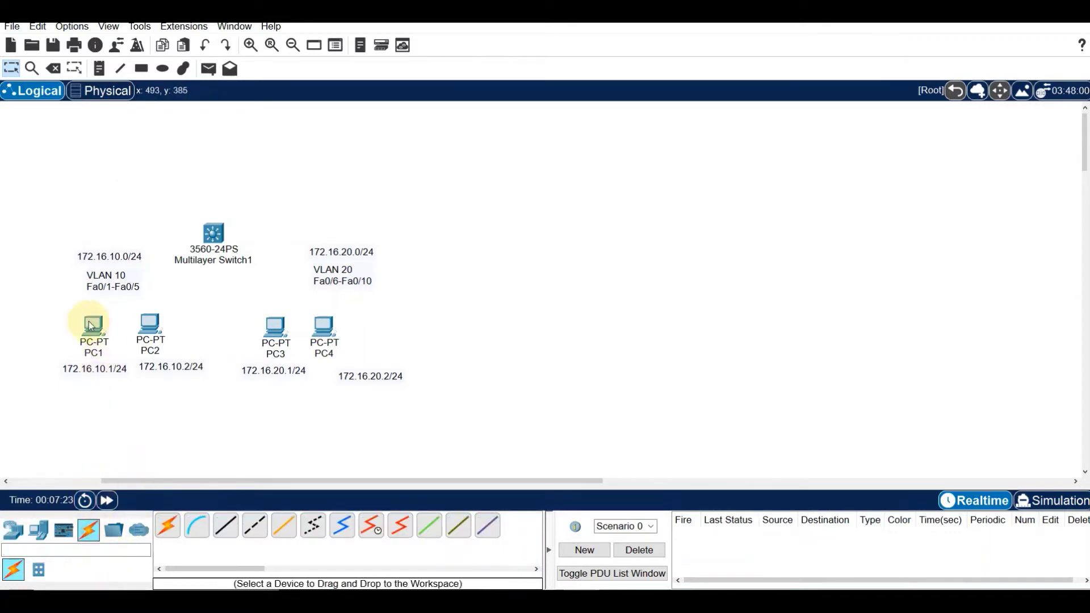
{"action": "left_click", "coordinate": [93, 326]}
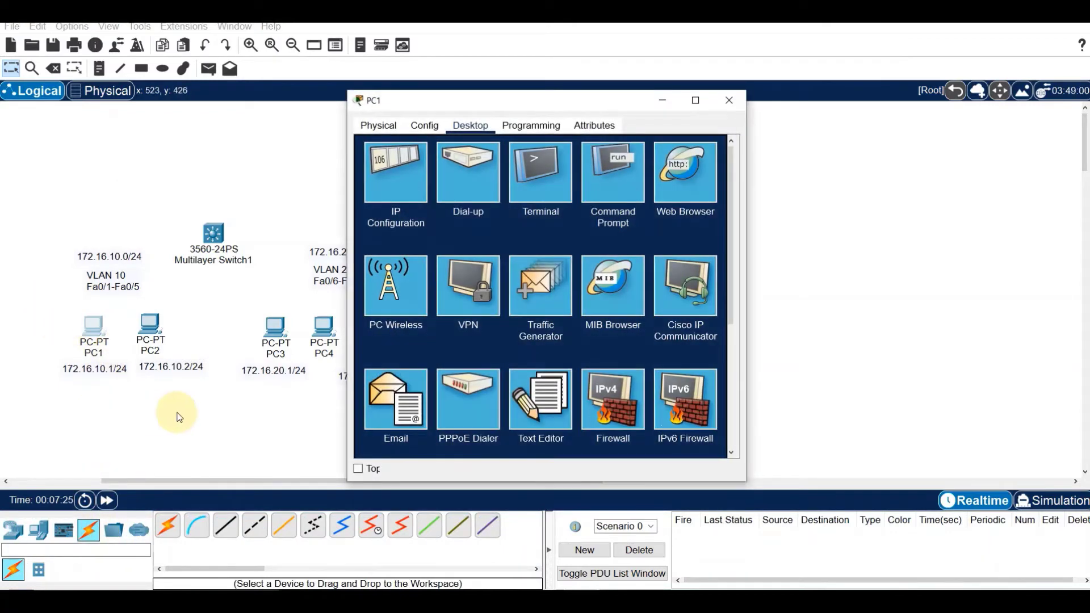
{"action": "left_click", "coordinate": [734, 101]}
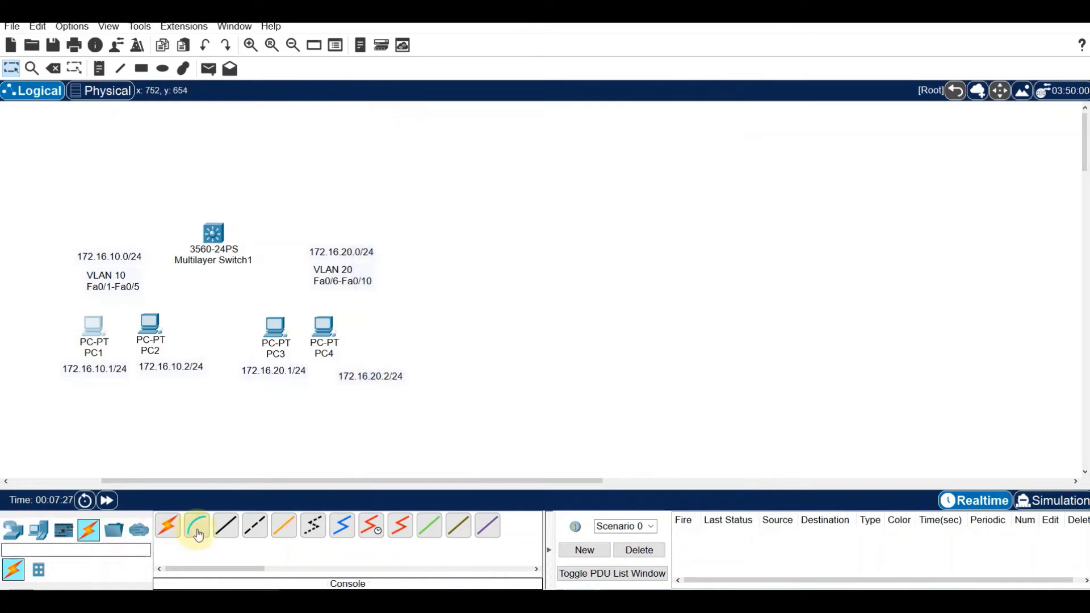
{"action": "left_click", "coordinate": [225, 526]}
{"action": "left_click", "coordinate": [98, 324]}
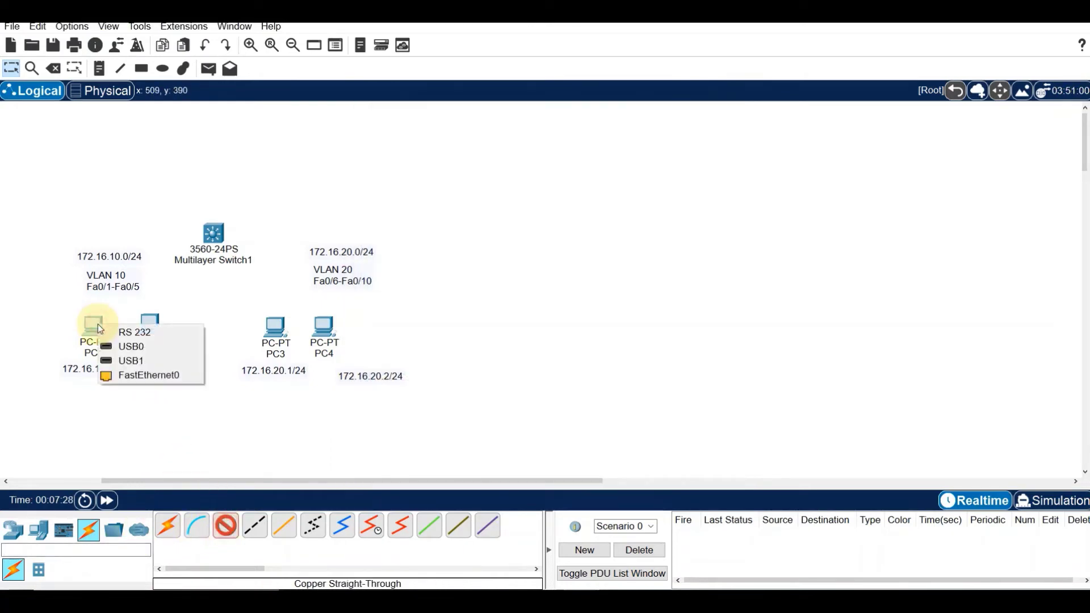
{"action": "left_click", "coordinate": [132, 371]}
{"action": "left_click", "coordinate": [213, 234]}
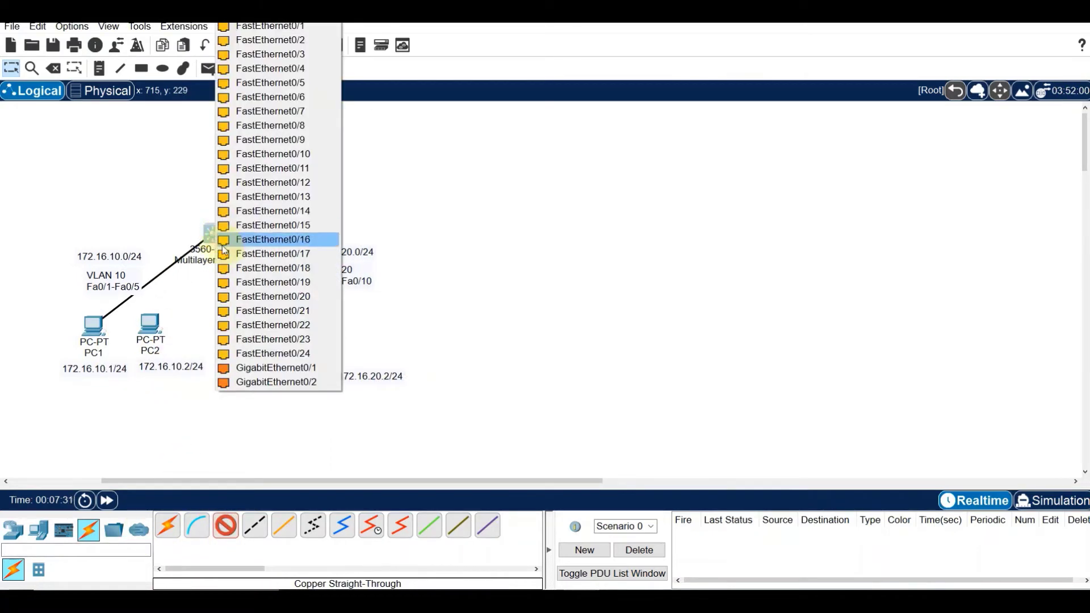
{"action": "left_click", "coordinate": [292, 29]}
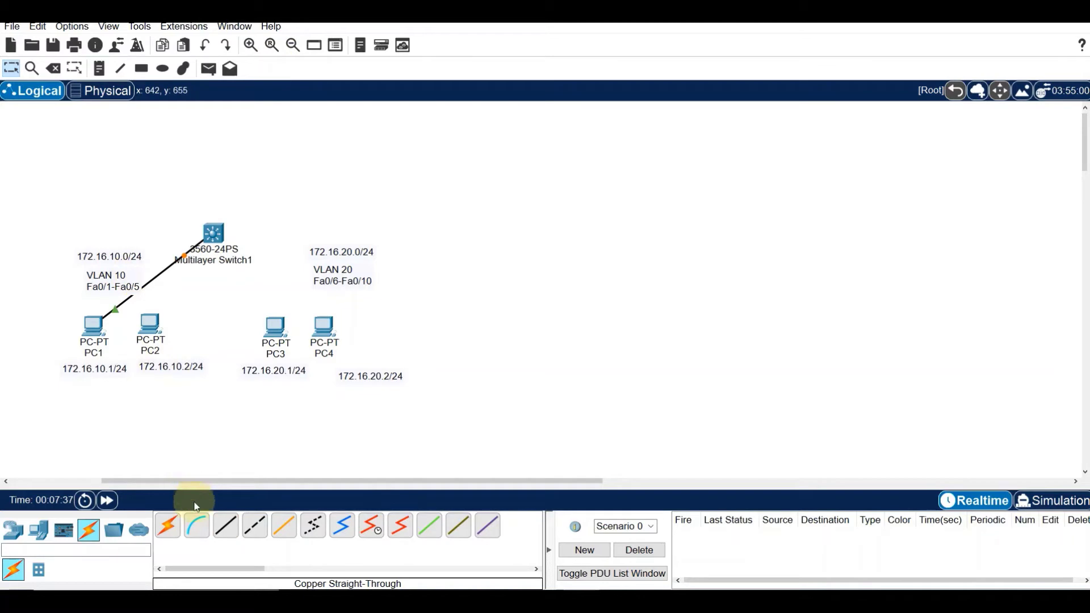
Step: Connect PC2's FastEthernet0 to FastEthernet0/2 on Multilayer Switch1 with a copper straight-through cable
{"action": "left_click", "coordinate": [225, 526]}
{"action": "left_click", "coordinate": [150, 322]}
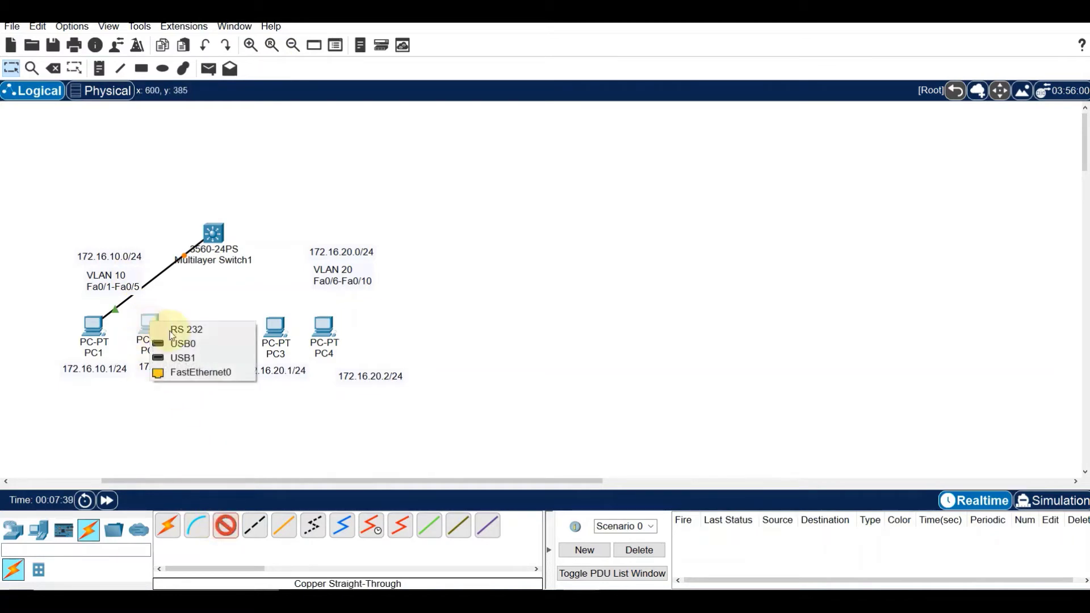
{"action": "left_click", "coordinate": [199, 372]}
{"action": "left_click", "coordinate": [216, 234]}
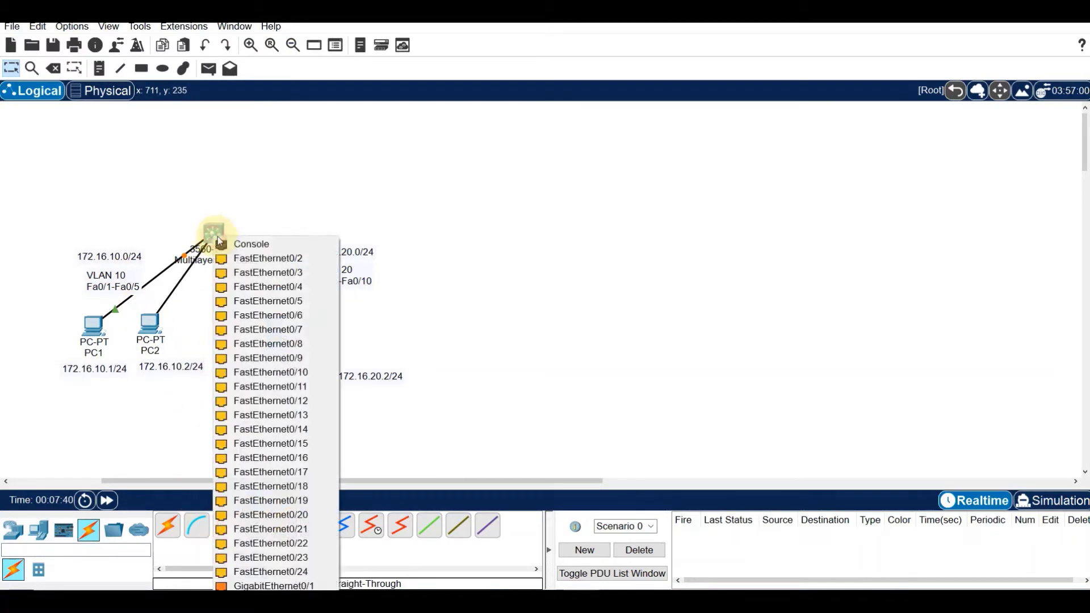
{"action": "left_click", "coordinate": [281, 260]}
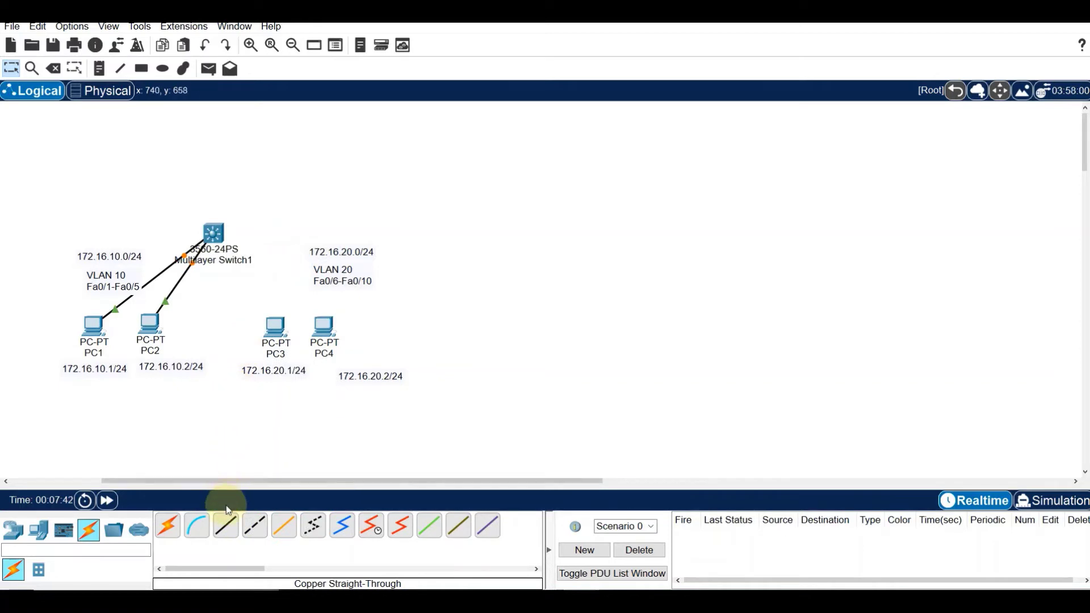
Step: Connect PC3's FastEthernet0 to FastEthernet0/6 on Multilayer Switch1 with a copper straight-through cable
{"action": "left_click", "coordinate": [228, 527]}
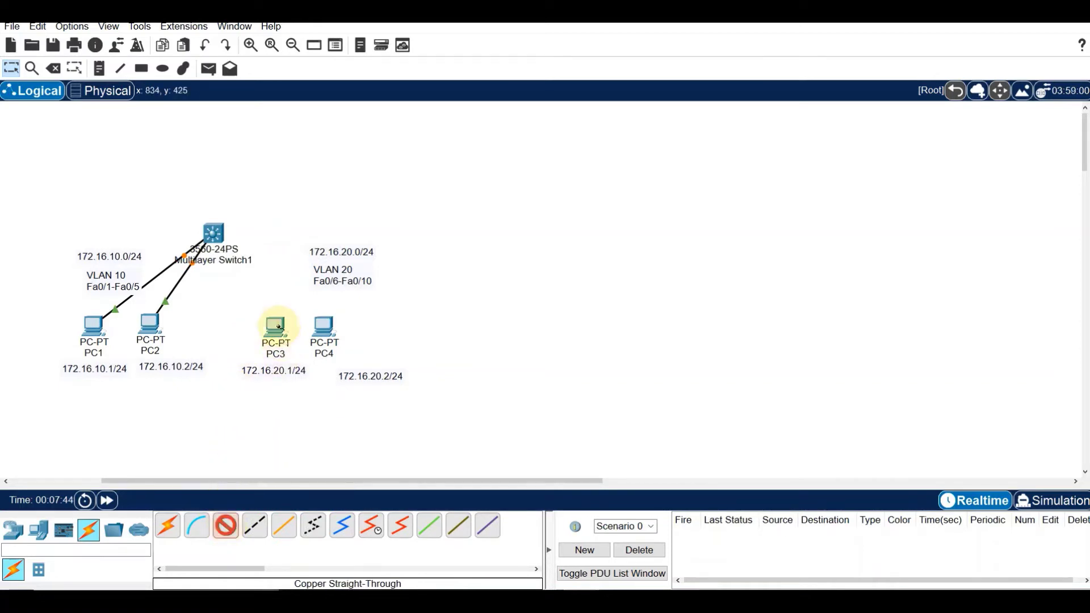
{"action": "left_click", "coordinate": [274, 326]}
{"action": "left_click", "coordinate": [328, 379]}
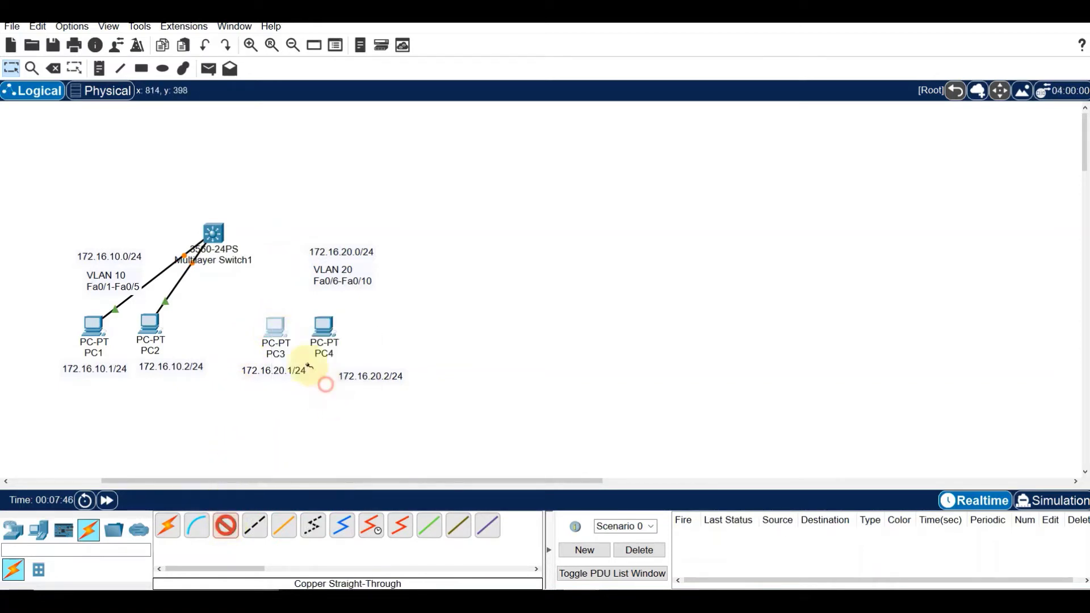
{"action": "left_click", "coordinate": [216, 236]}
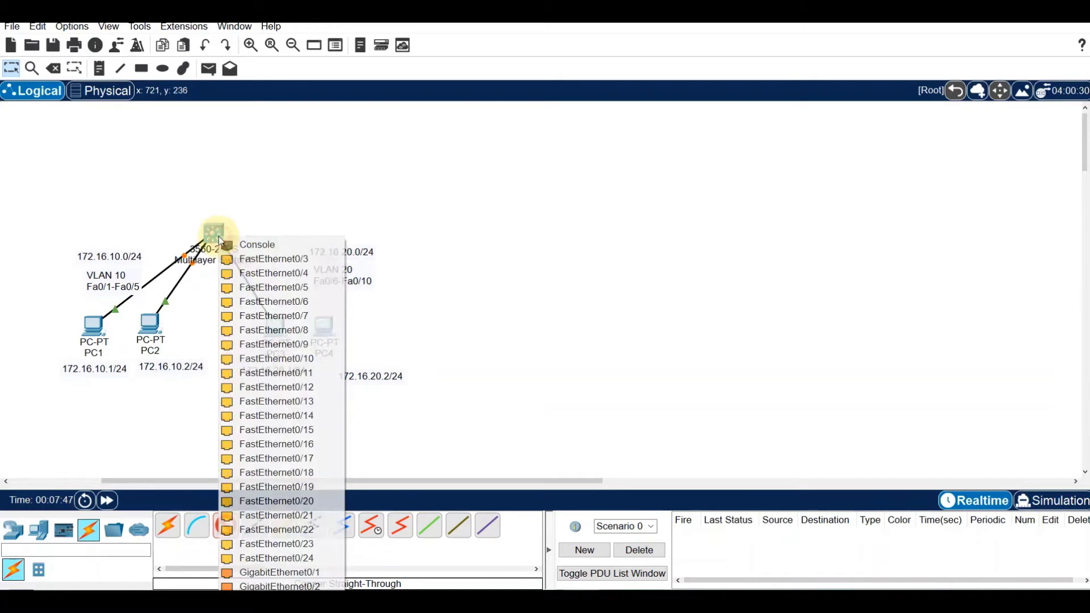
{"action": "left_click", "coordinate": [305, 304]}
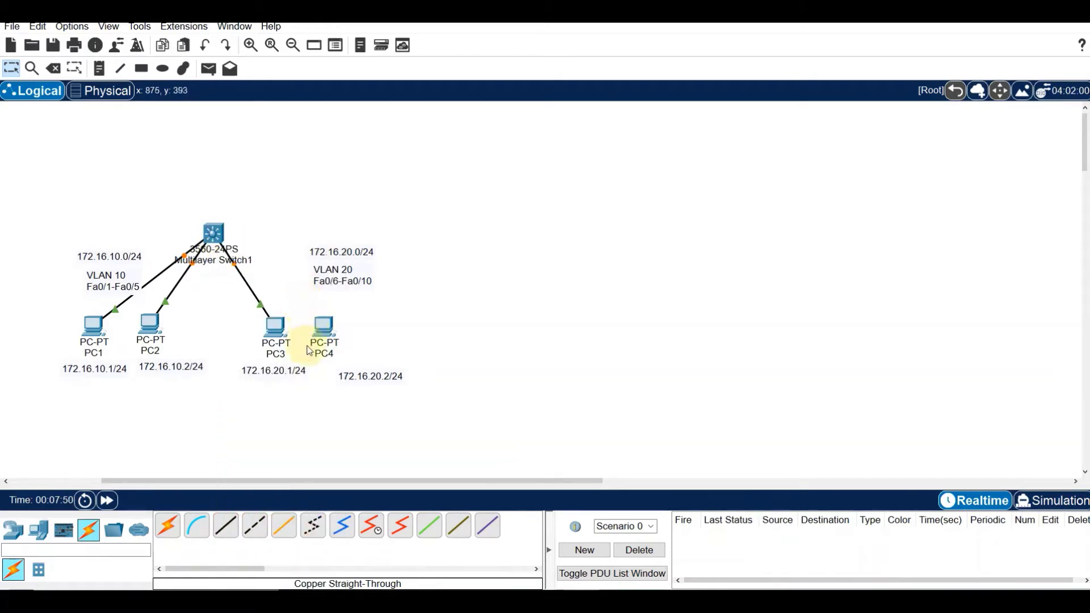
Step: Connect PC4's FastEthernet0 to FastEthernet0/7 on Multilayer Switch1 with a copper straight-through cable
{"action": "left_click", "coordinate": [233, 534]}
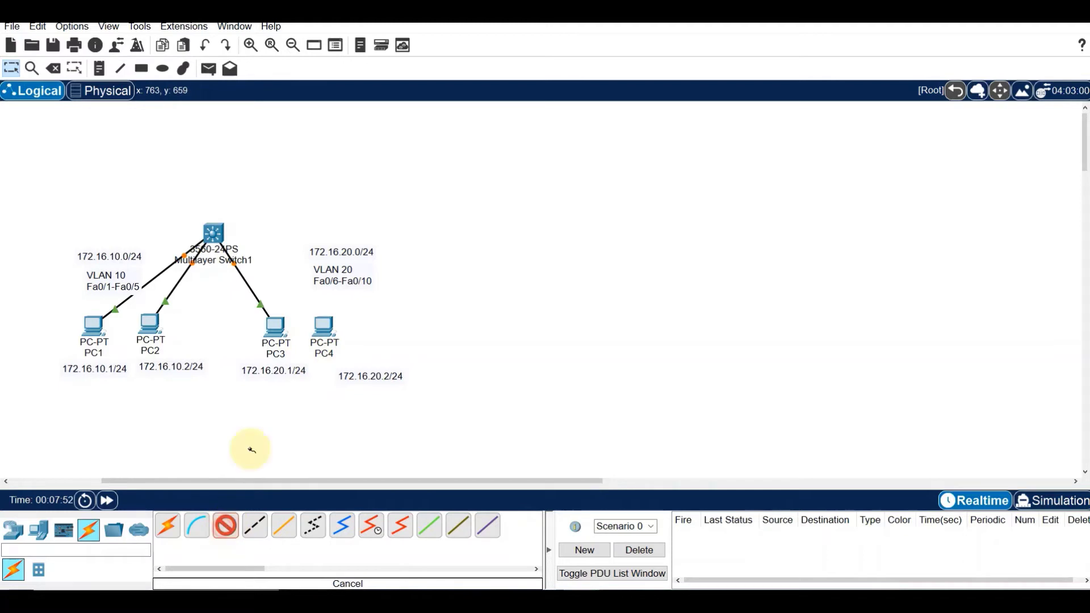
{"action": "left_click", "coordinate": [325, 328]}
{"action": "left_click", "coordinate": [370, 382]}
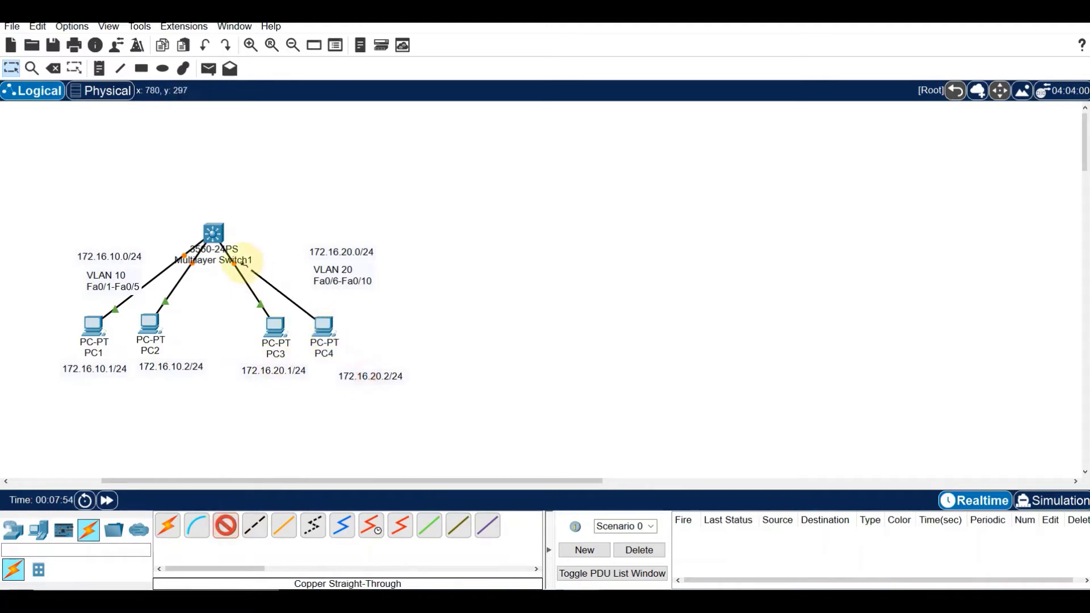
{"action": "left_click", "coordinate": [217, 233]}
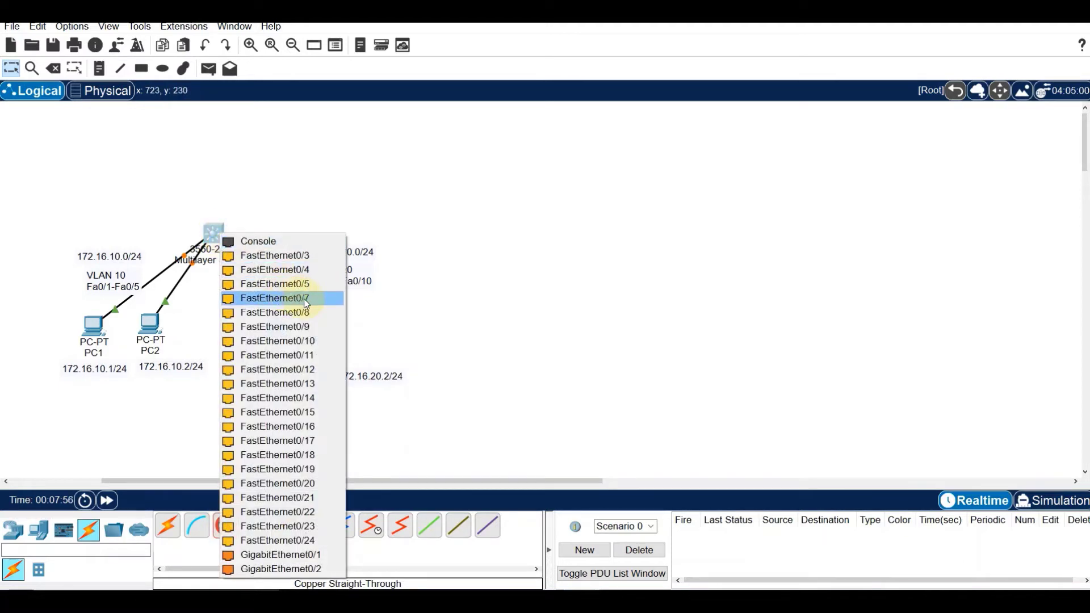
{"action": "left_click", "coordinate": [285, 298]}
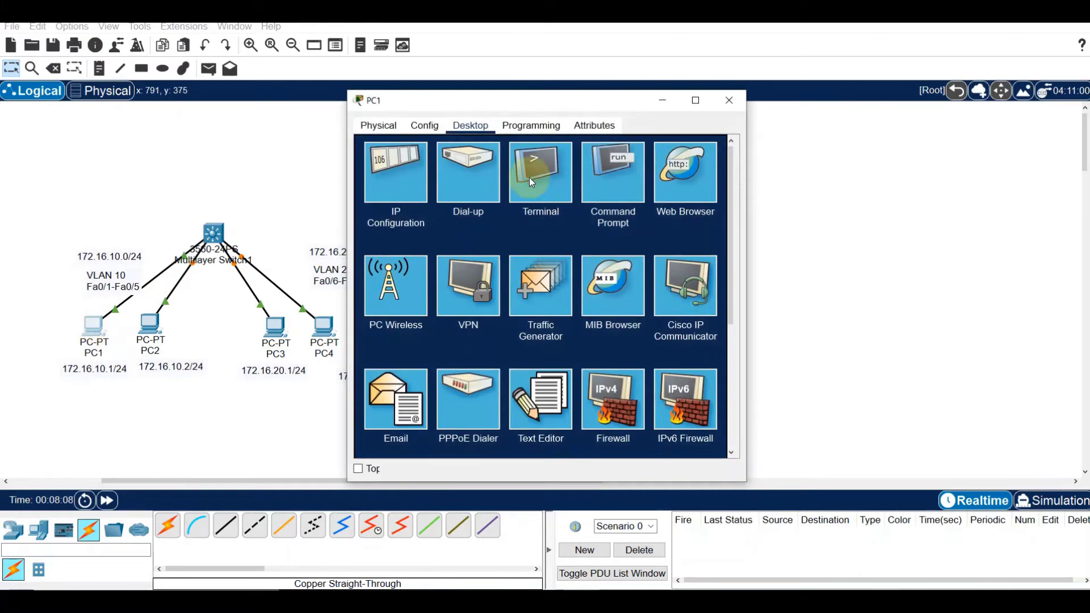
Step: Give PC1 the static IPv4 address 172.16.10.1 with subnet mask 255.255.255.0
{"action": "left_click", "coordinate": [396, 179]}
{"action": "left_click_drag", "start_coordinate": [504, 101], "coordinate": [608, 89]}
{"action": "left_click", "coordinate": [608, 202]}
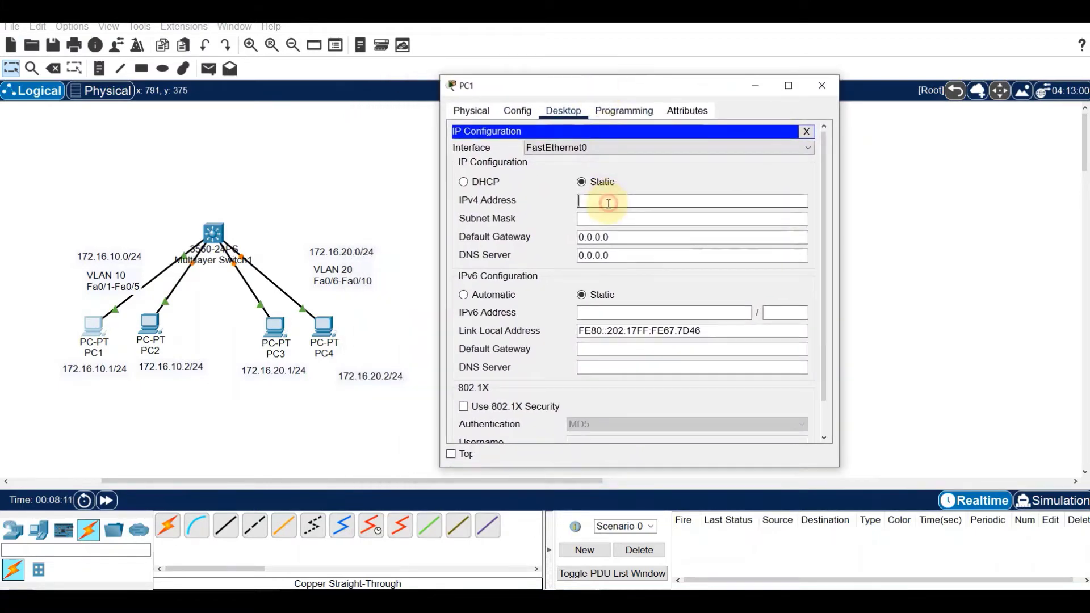
{"action": "type", "text": "172.16.10.1"}
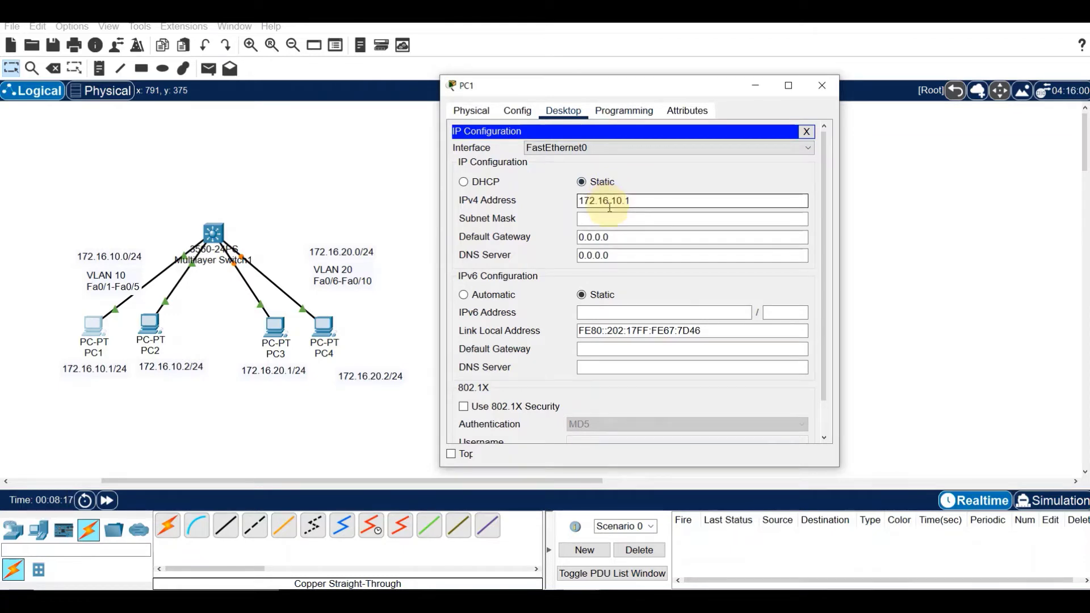
{"action": "left_click", "coordinate": [621, 219]}
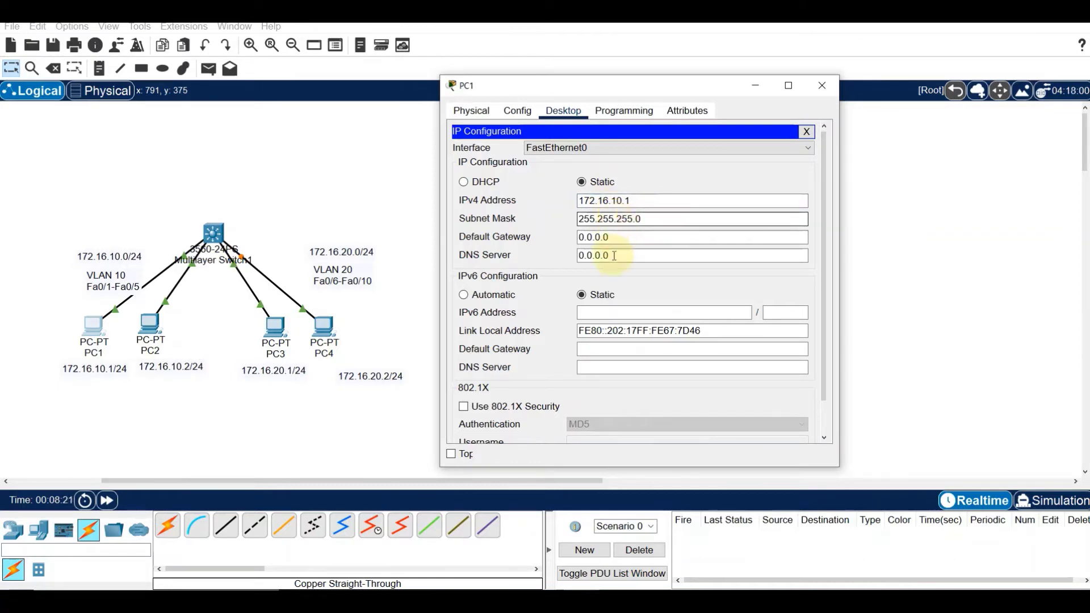
Step: Set PC1's default gateway to 172.16.10.254 and close its settings
{"action": "key", "text": "Tab"}
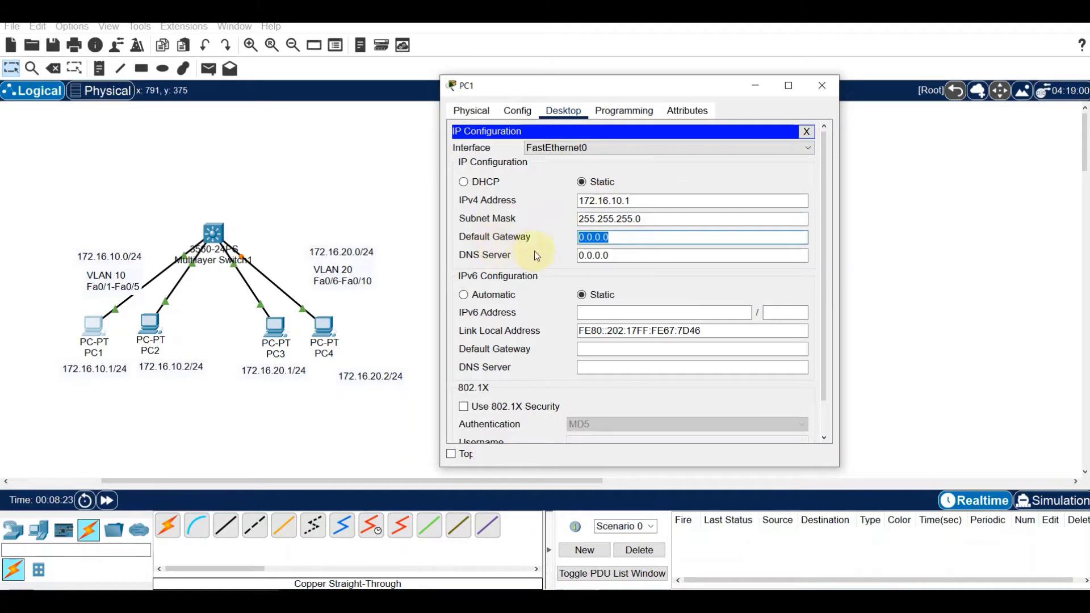
{"action": "type", "text": "172.16.10.254"}
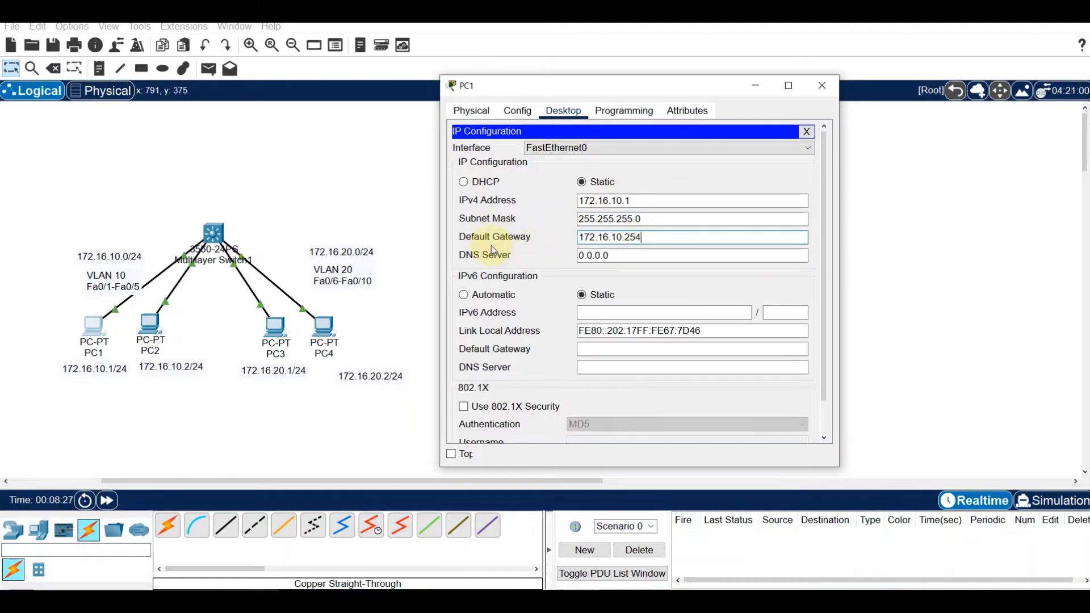
{"action": "key", "text": "Tab"}
{"action": "left_click", "coordinate": [627, 253]}
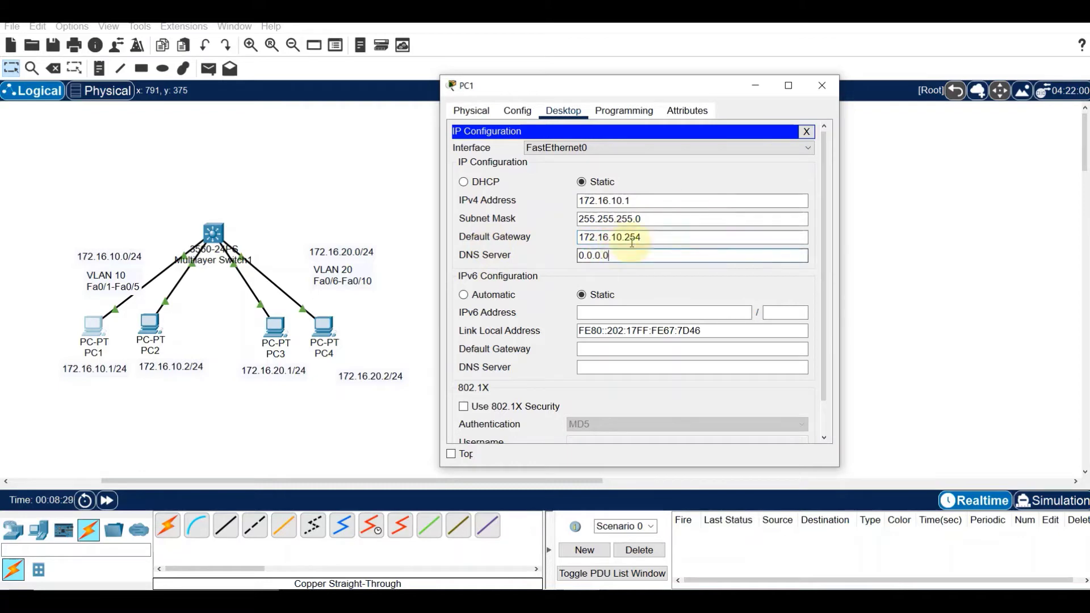
{"action": "left_click", "coordinate": [821, 86]}
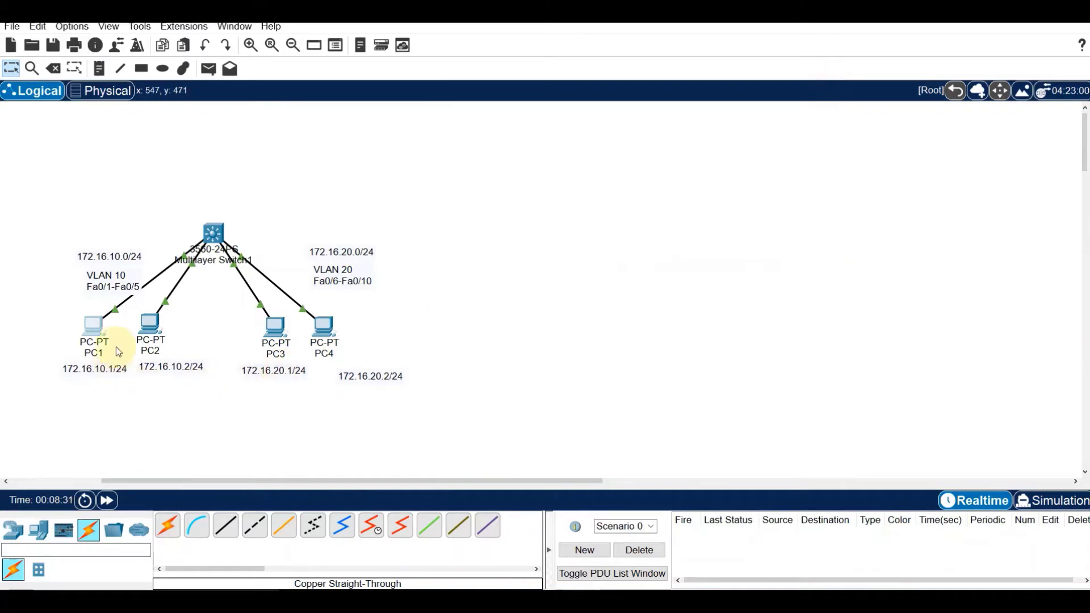
Step: Give PC2 the static IPv4 address 172.16.10.2 with subnet mask 255.255.255.0
{"action": "left_click", "coordinate": [146, 334]}
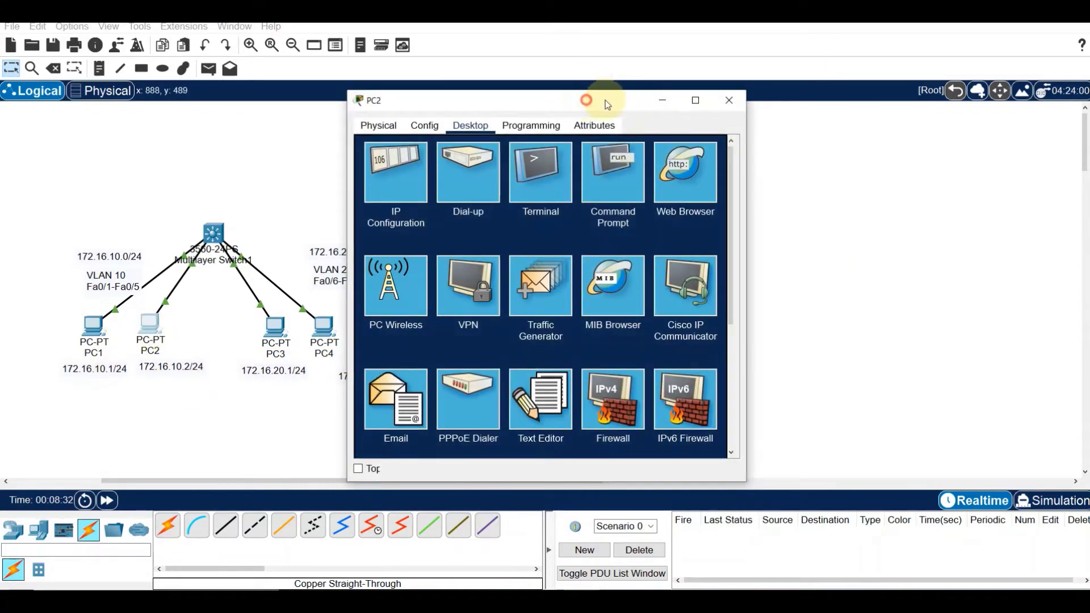
{"action": "left_click_drag", "start_coordinate": [606, 100], "coordinate": [697, 92]}
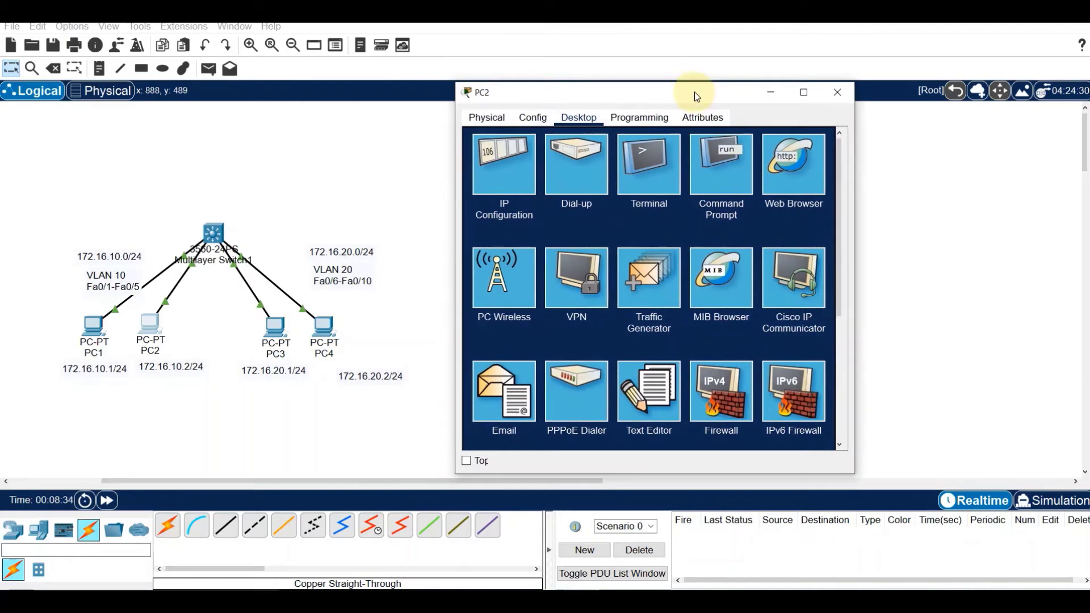
{"action": "left_click", "coordinate": [530, 182]}
{"action": "left_click", "coordinate": [615, 210]}
{"action": "type", "text": "172.16.10."}
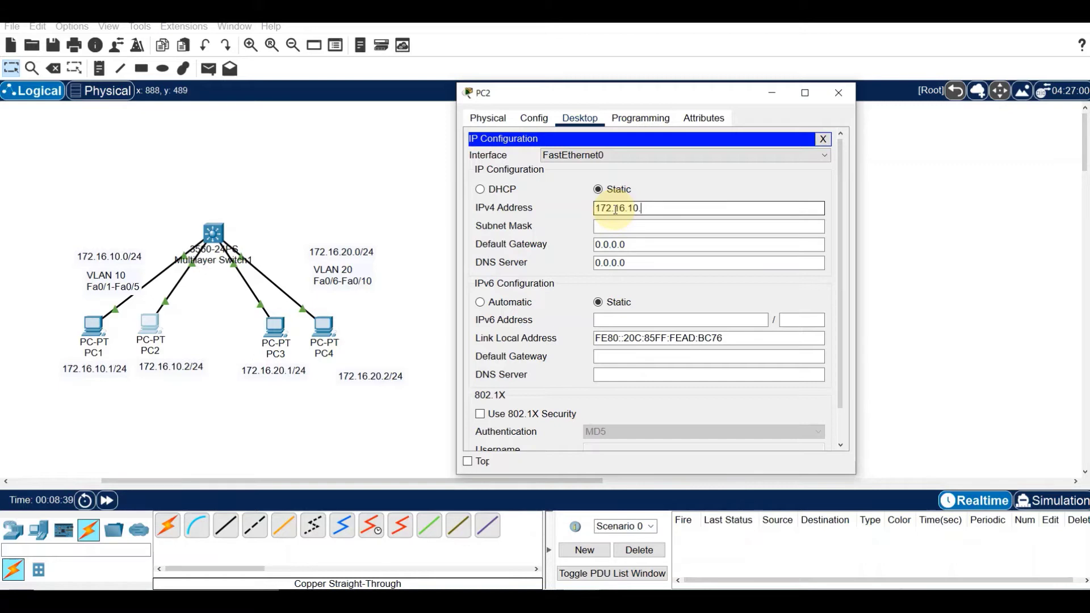
{"action": "type", "text": "2"}
{"action": "left_click", "coordinate": [648, 226]}
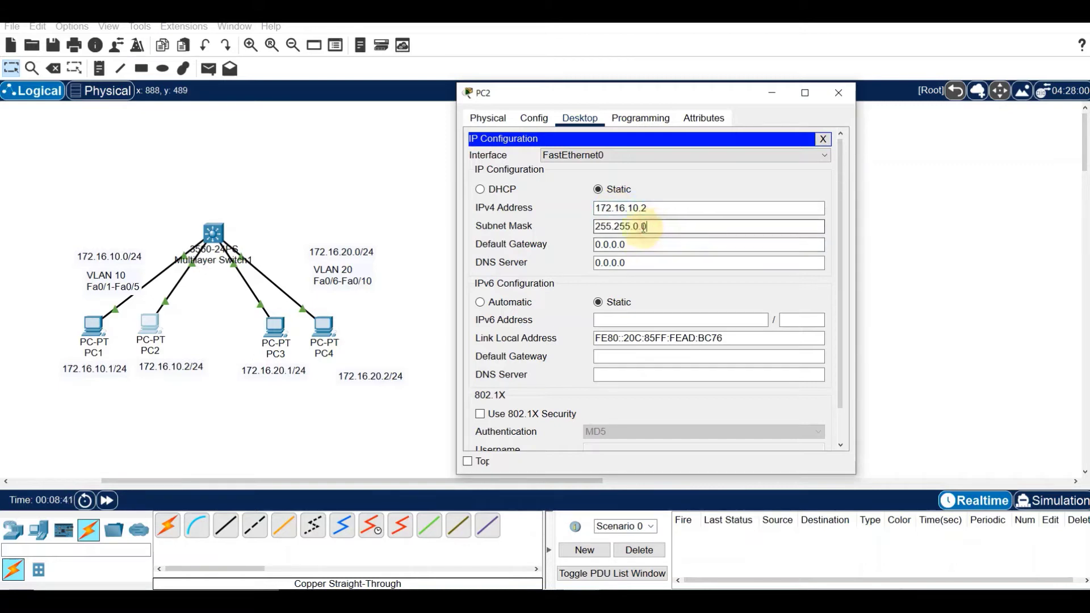
{"action": "double_click", "coordinate": [636, 226]}
{"action": "type", "text": "255."}
Step: Set PC2's default gateway to 172.16.10.254 and close its settings
{"action": "left_click_drag", "start_coordinate": [665, 244], "coordinate": [585, 245]}
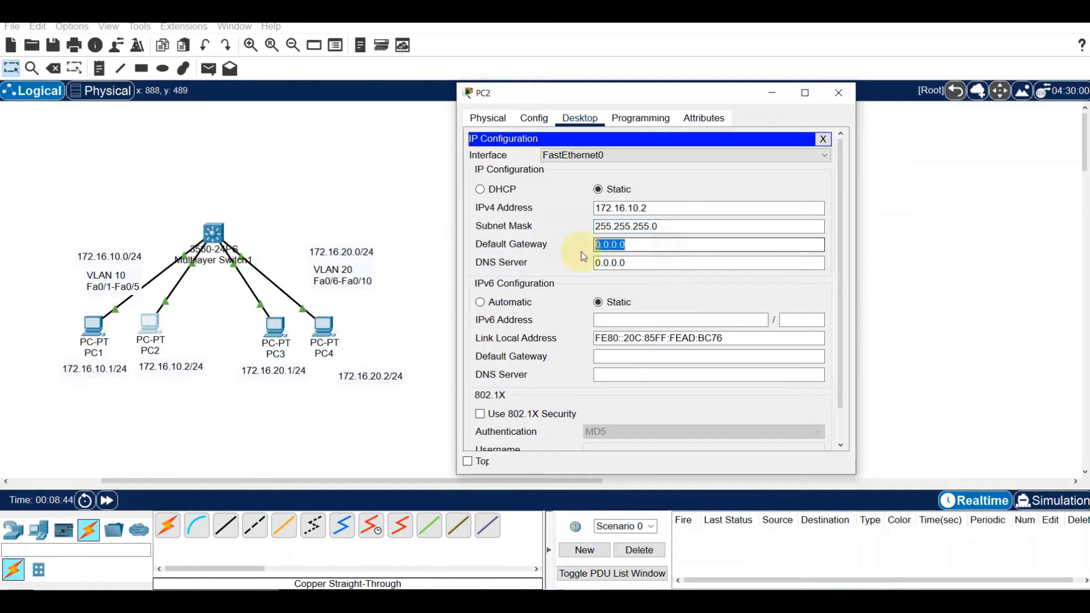
{"action": "type", "text": "172.16.10.254"}
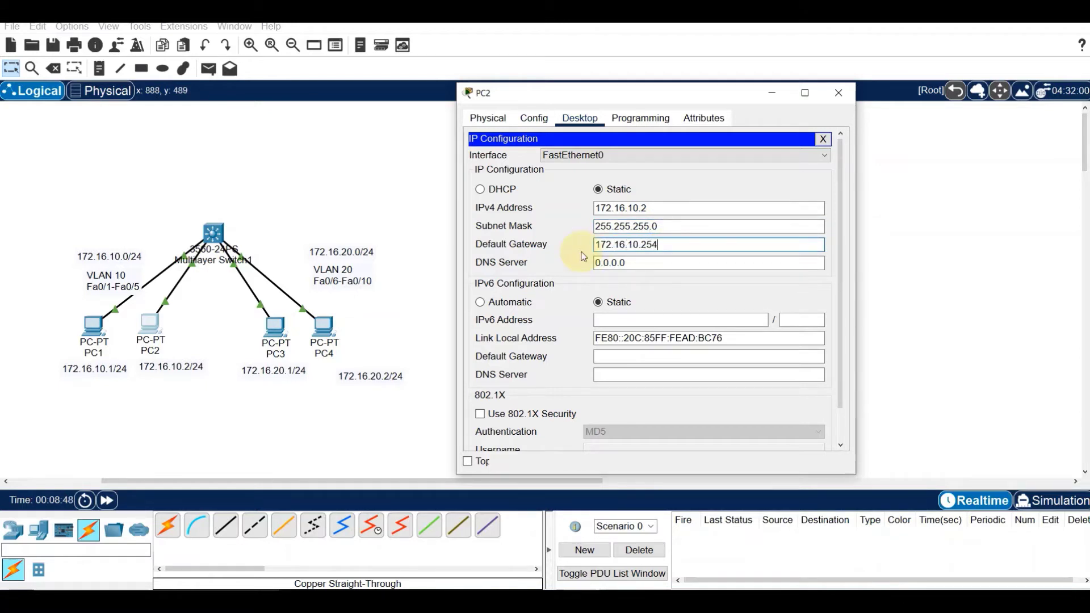
{"action": "left_click", "coordinate": [649, 265]}
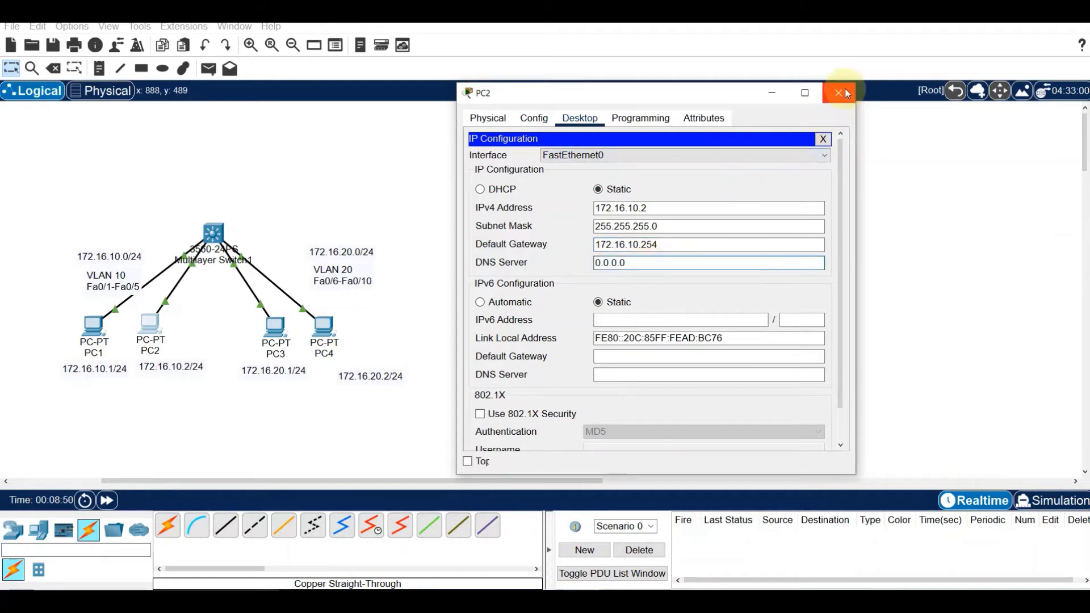
{"action": "left_click", "coordinate": [840, 93]}
Step: Give PC3 the static IPv4 address 172.16.20.1, subnet mask 255.255.255.0 and a default gateway starting with 172.16
{"action": "left_click", "coordinate": [275, 327]}
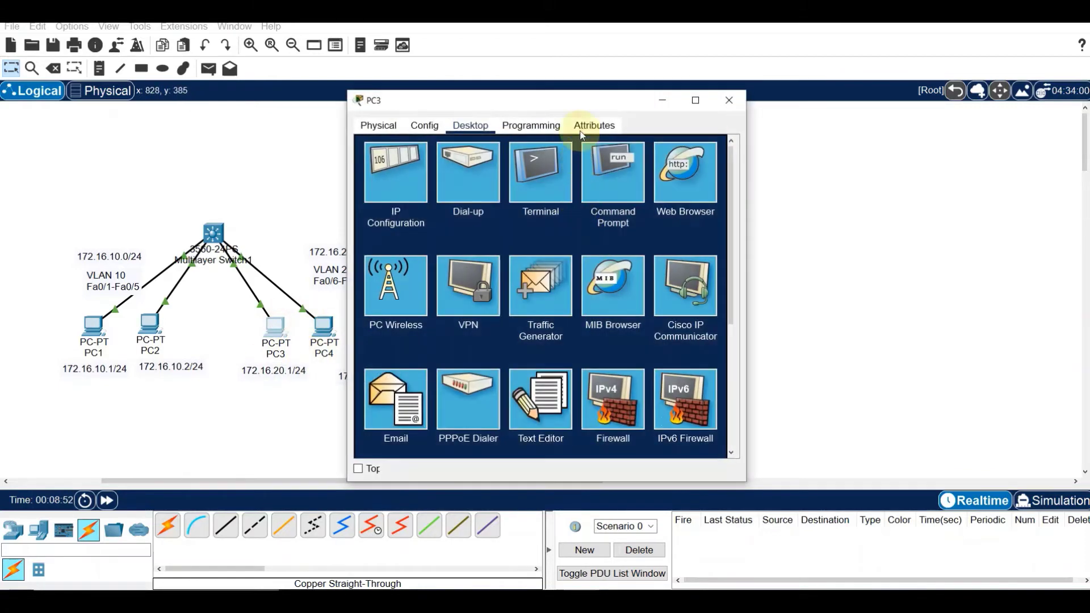
{"action": "left_click_drag", "start_coordinate": [633, 97], "coordinate": [762, 85]}
{"action": "left_click", "coordinate": [525, 158]}
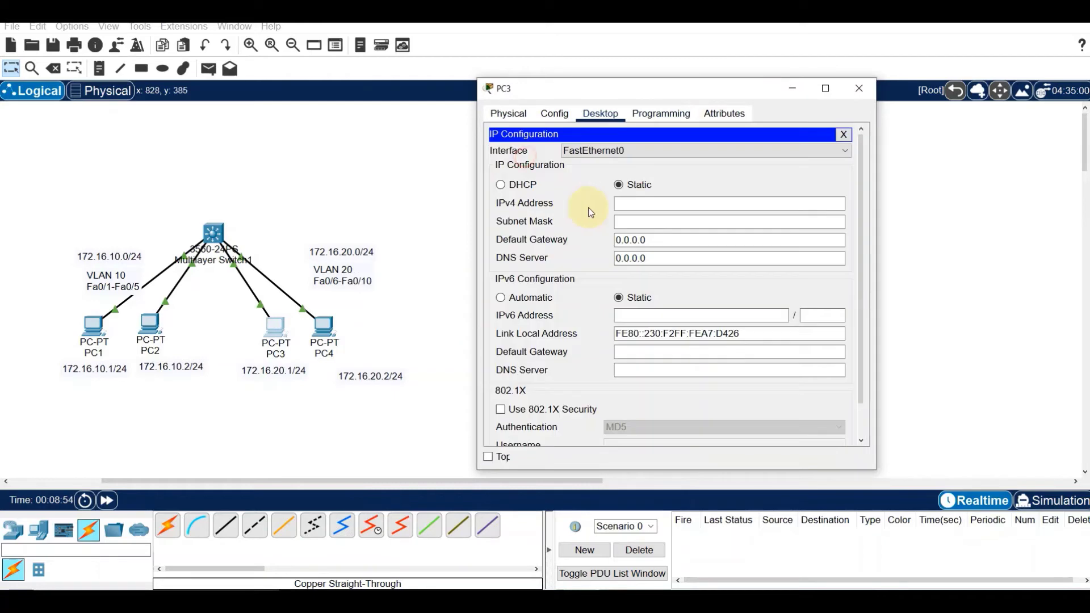
{"action": "left_click", "coordinate": [635, 205]}
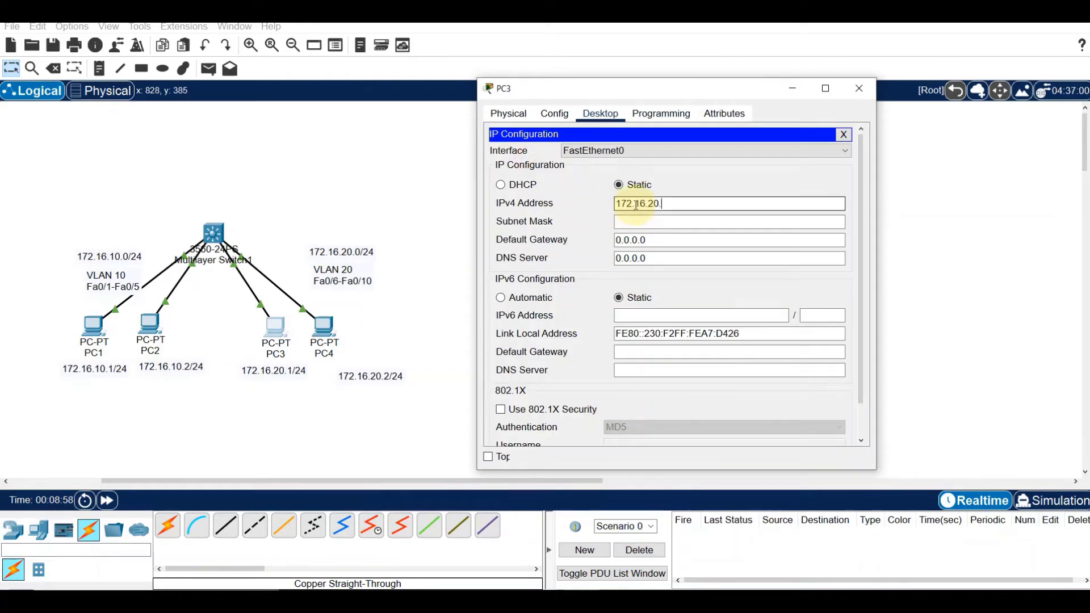
{"action": "left_click", "coordinate": [656, 224]}
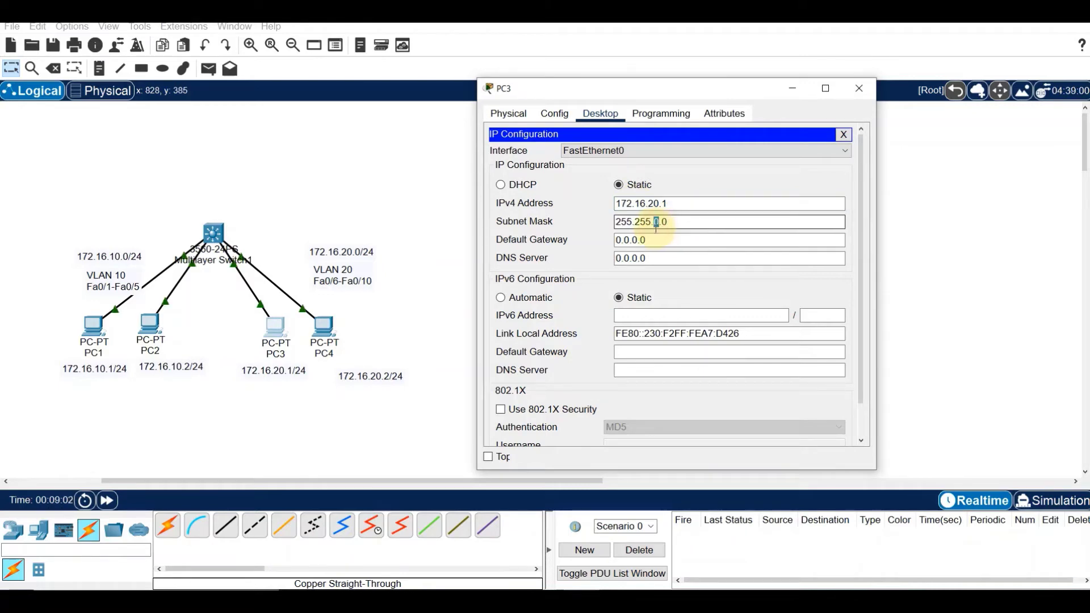
{"action": "type", "text": "255."}
{"action": "left_click_drag", "start_coordinate": [661, 242], "coordinate": [573, 244]}
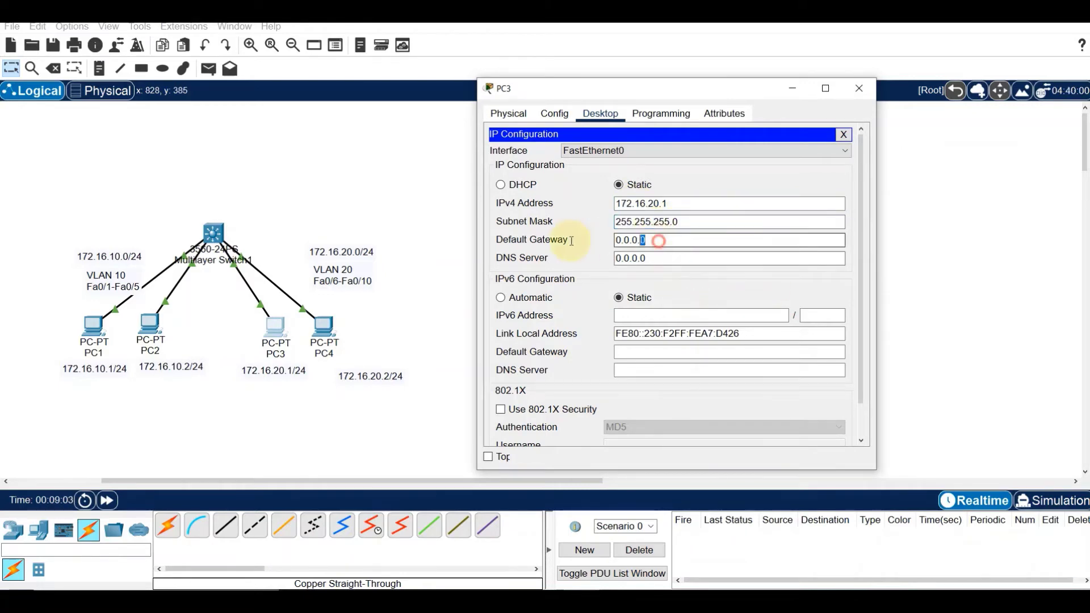
{"action": "type", "text": "172.16"}
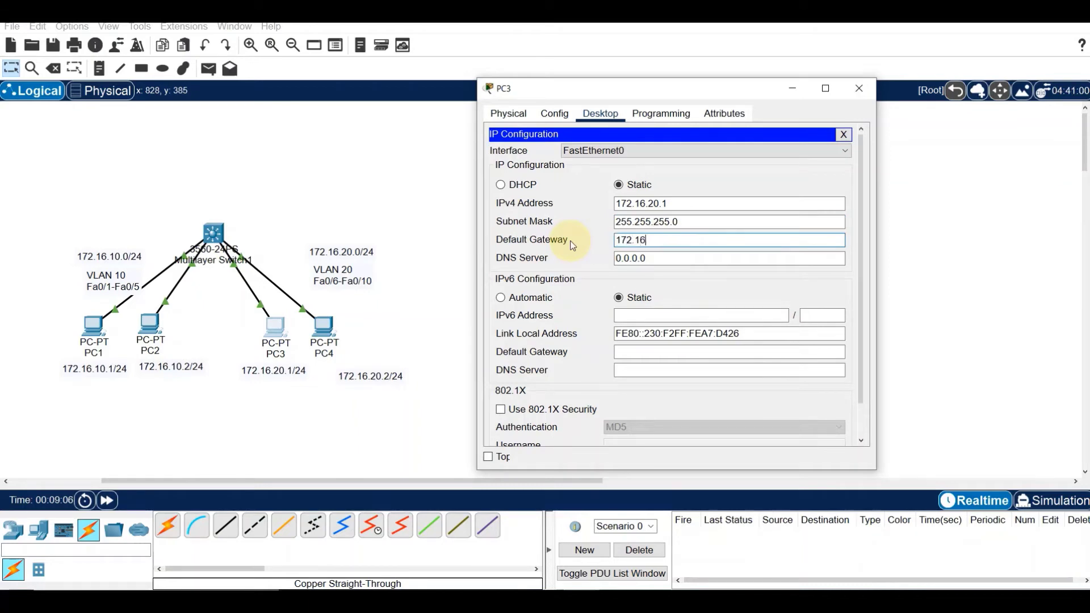
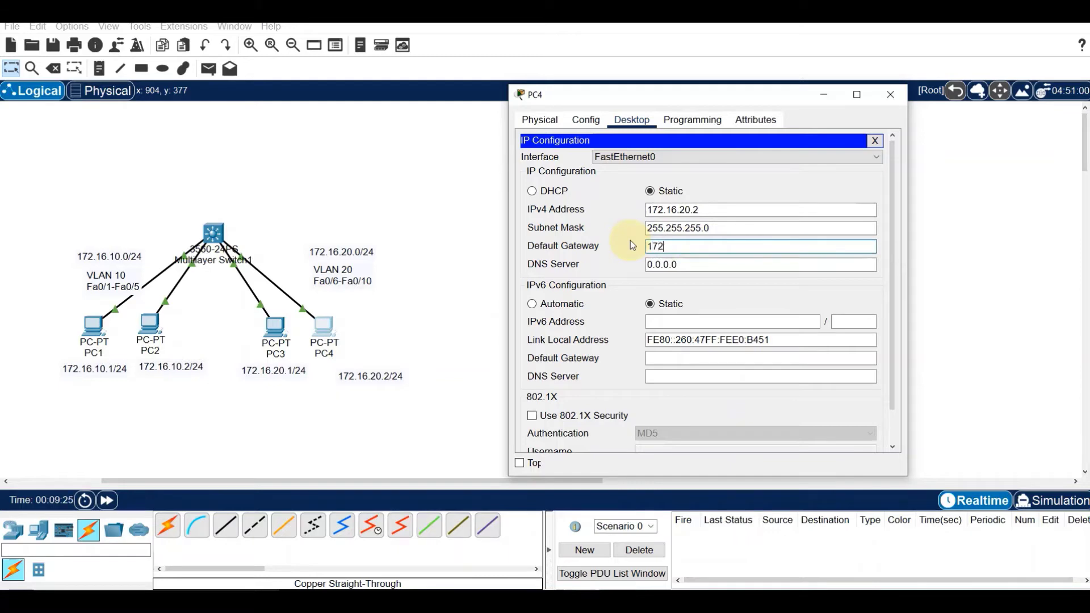
Step: Complete PC4's default gateway address with the ending .254 and close its settings
{"action": "type", "text": ".254"}
{"action": "left_click", "coordinate": [893, 98]}
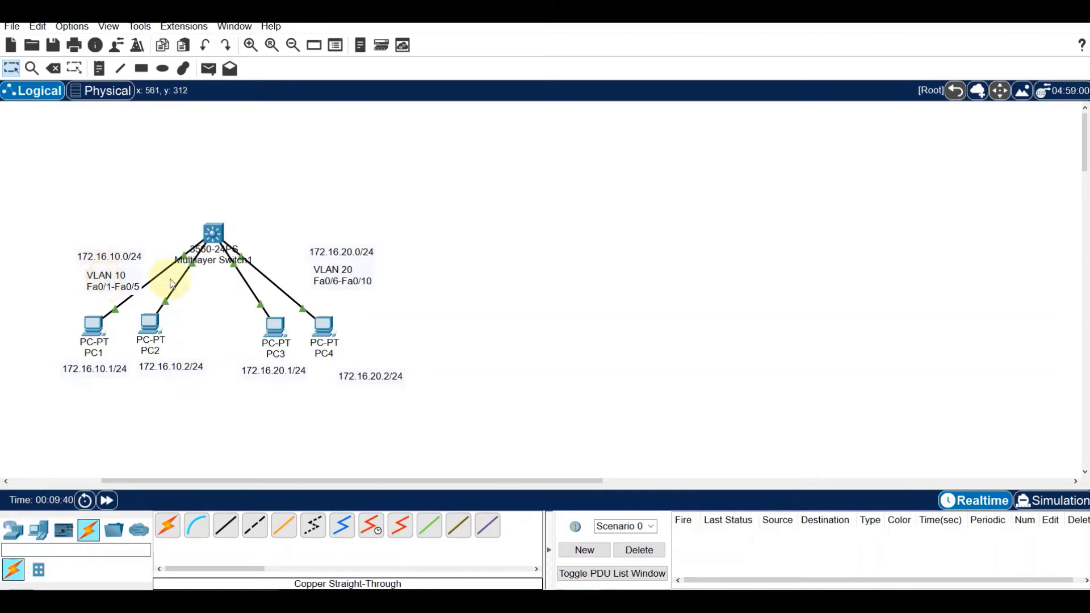
Step: Move the 172.16.10.0/24 and VLAN 10 Fa0/1-Fa0/5 labels away from PC1's link to the switch
{"action": "left_click_drag", "start_coordinate": [110, 256], "coordinate": [85, 240]}
{"action": "left_click_drag", "start_coordinate": [99, 278], "coordinate": [78, 270]}
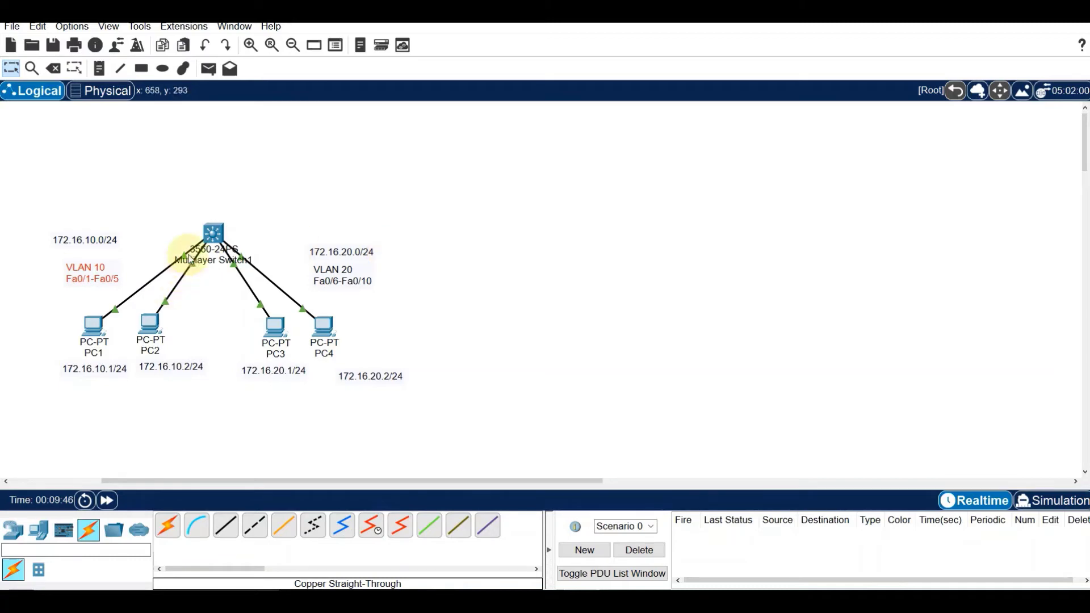
Step: Open the command line of Multilayer Switch1 and enter privileged EXEC mode with en
{"action": "left_click", "coordinate": [216, 232]}
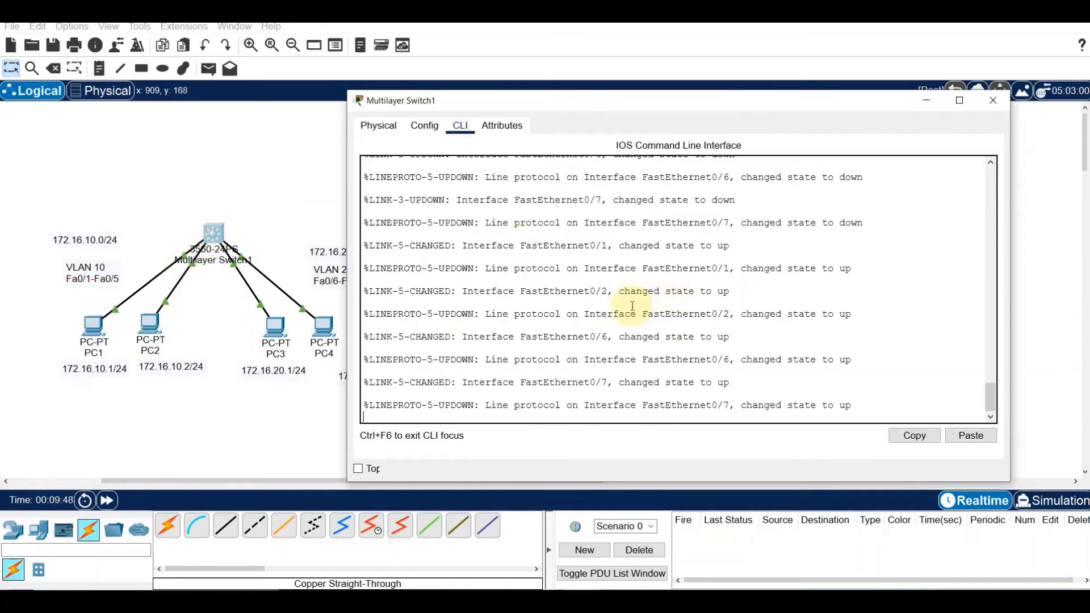
{"action": "key", "text": "Return"}
{"action": "key", "text": "Return"}
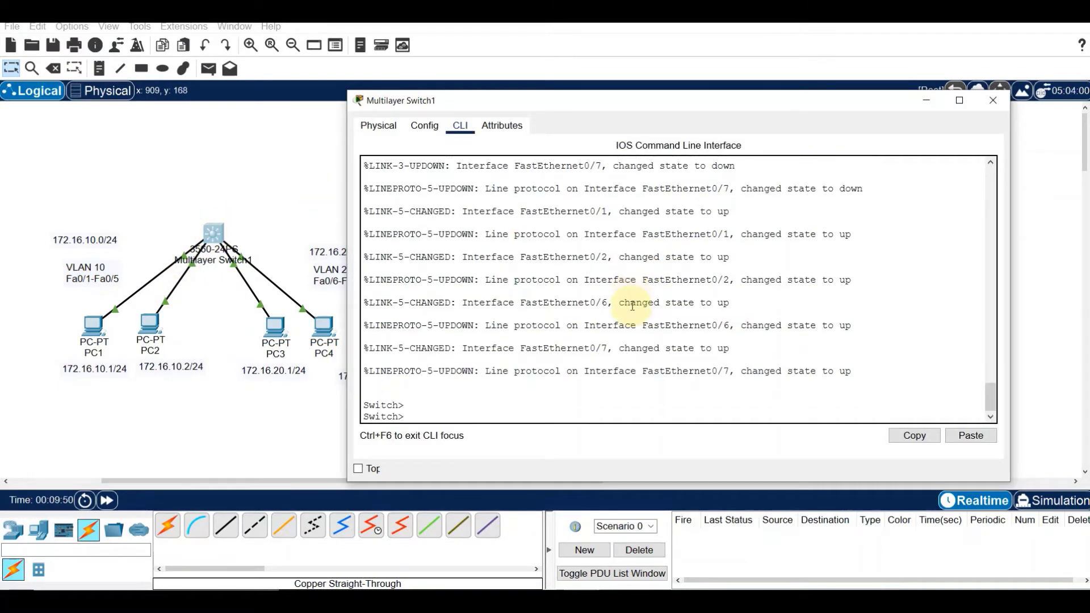
{"action": "type", "text": "em"}
{"action": "key", "text": "BackSpace"}
{"action": "type", "text": "n"}
{"action": "key", "text": "Return"}
Step: Enter global configuration mode on the switch with conf t
{"action": "type", "text": "cpmf"}
{"action": "key", "text": "BackSpace"}
{"action": "key", "text": "BackSpace"}
{"action": "key", "text": "BackSpace"}
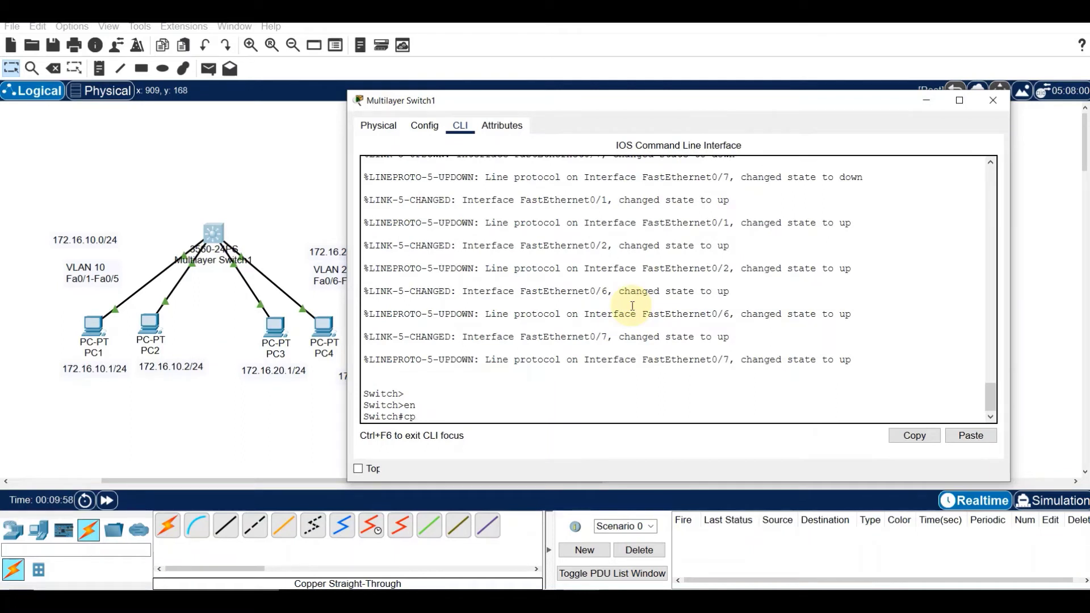
{"action": "key", "text": "BackSpace"}
{"action": "type", "text": "onf t"}
{"action": "key", "text": "Return"}
Step: Set the multilayer switch's hostname to D1
{"action": "type", "text": "jopst"}
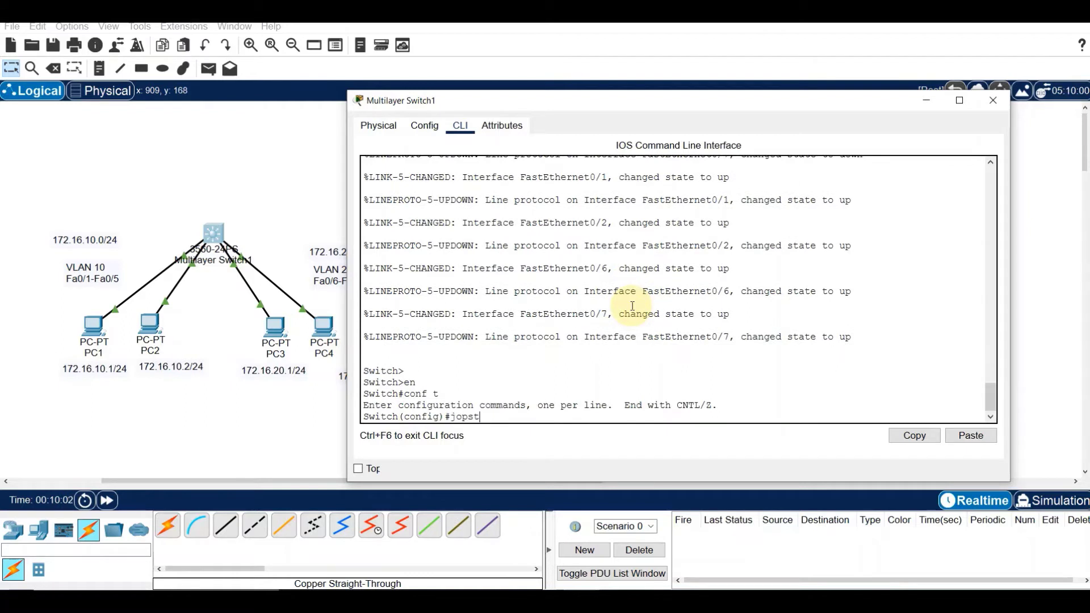
{"action": "key", "text": "BackSpace"}
{"action": "key", "text": "BackSpace"}
{"action": "key", "text": "BackSpace"}
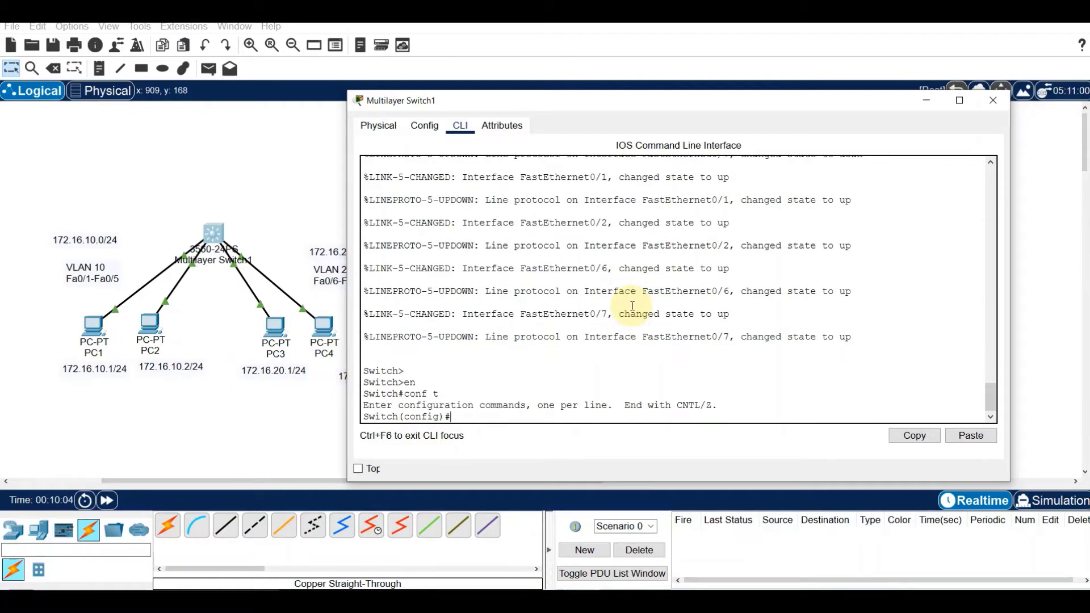
{"action": "type", "text": "hist"}
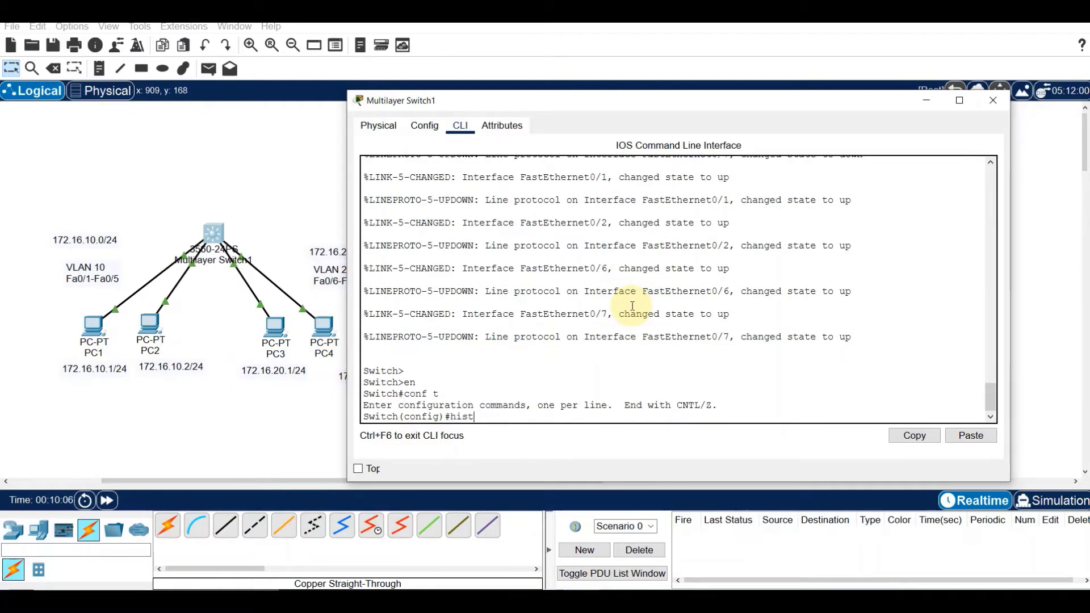
{"action": "key", "text": "BackSpace"}
{"action": "key", "text": "BackSpace"}
{"action": "type", "text": "ostname D1"}
{"action": "key", "text": "Return"}
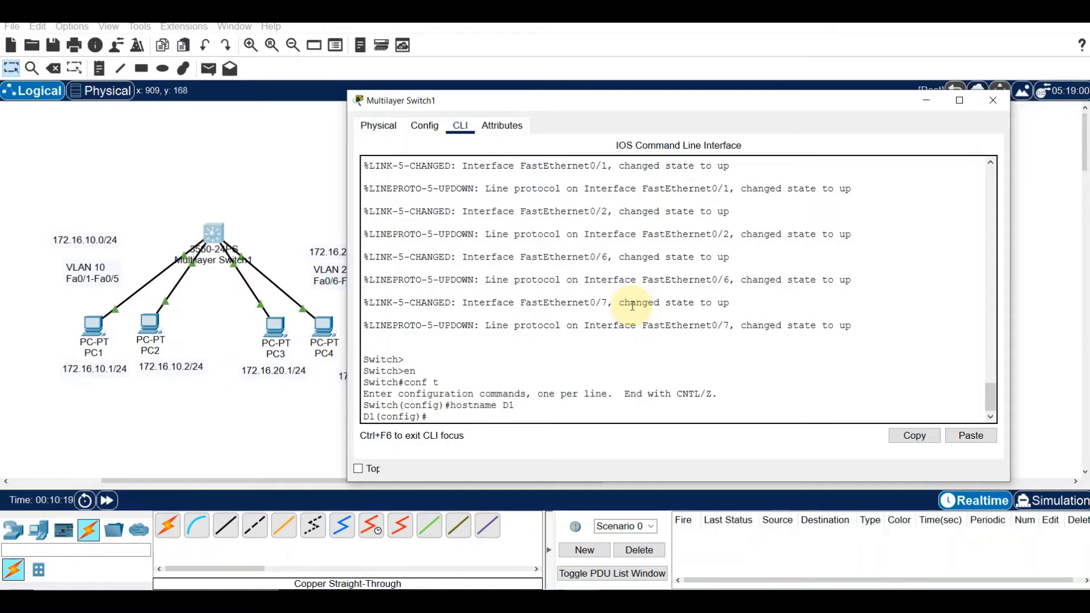
Step: Create VLAN 10 on D1 and name it Student
{"action": "type", "text": "vlan 10"}
{"action": "key", "text": "Return"}
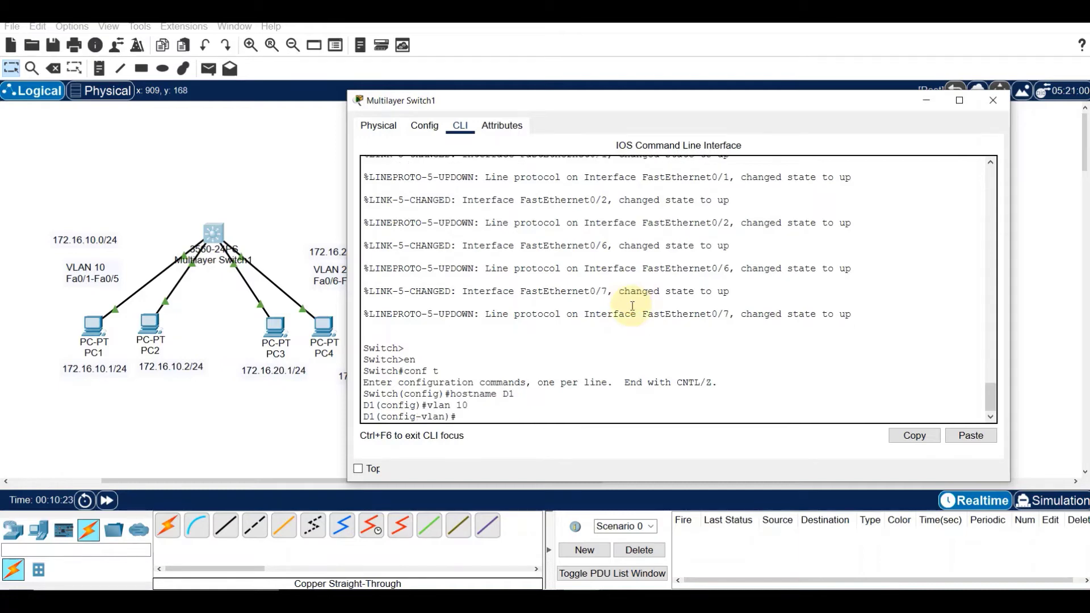
{"action": "type", "text": "name Student"}
{"action": "key", "text": "Return"}
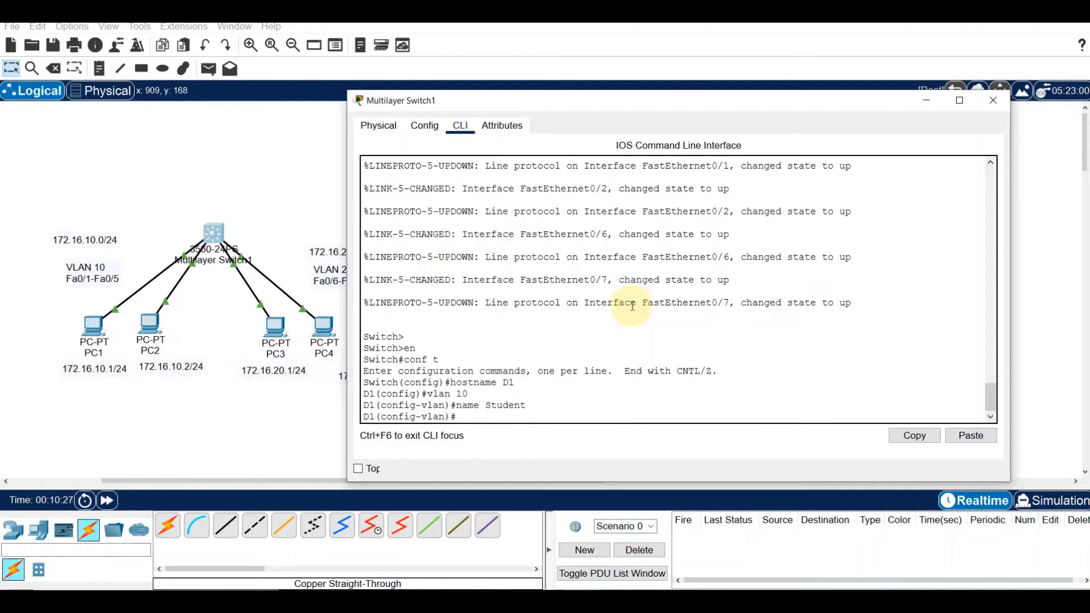
Step: Create VLAN 20 on D1 and name it Faculty
{"action": "type", "text": "vlan 20"}
{"action": "key", "text": "Return"}
{"action": "type", "text": "name "}
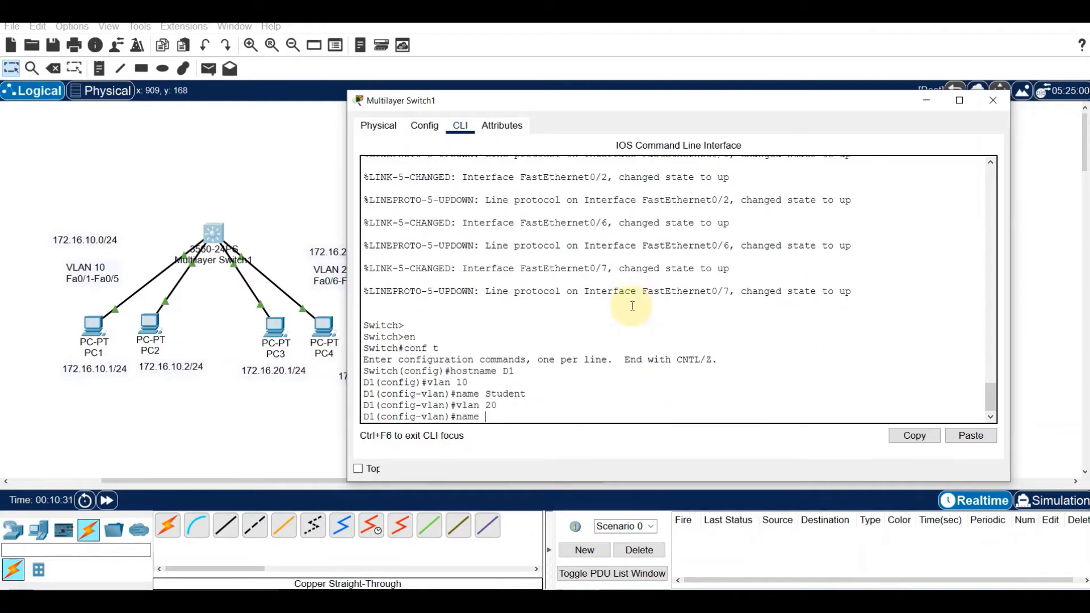
{"action": "type", "text": "Facultu"}
{"action": "key", "text": "BackSpace"}
{"action": "type", "text": "y"}
{"action": "key", "text": "Return"}
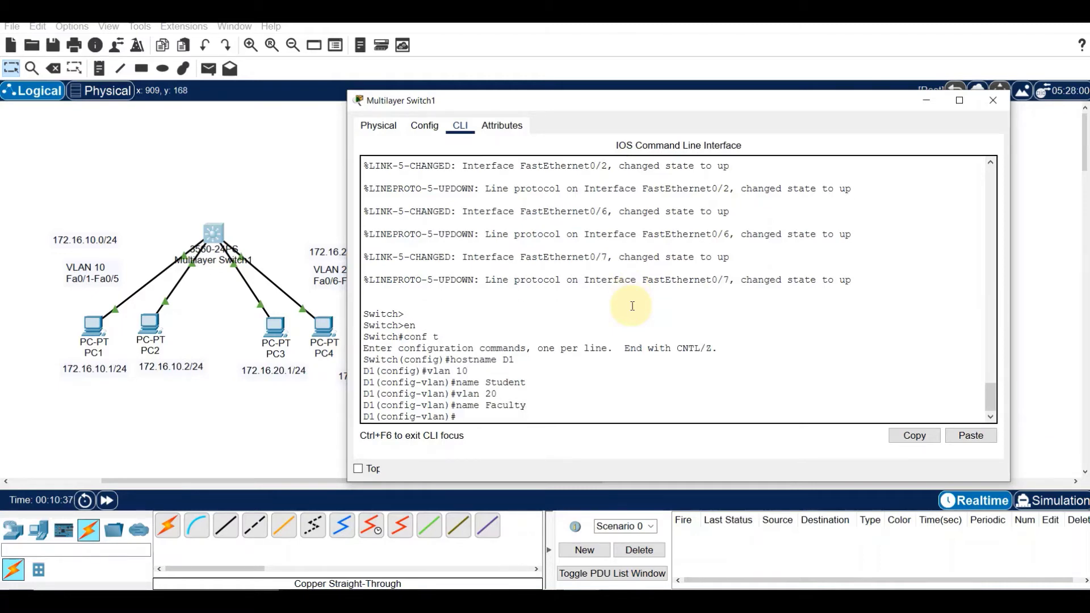
Step: Display the switch's VLAN table from configuration mode with do sh vlan
{"action": "type", "text": "do sh vlan"}
{"action": "key", "text": "Return"}
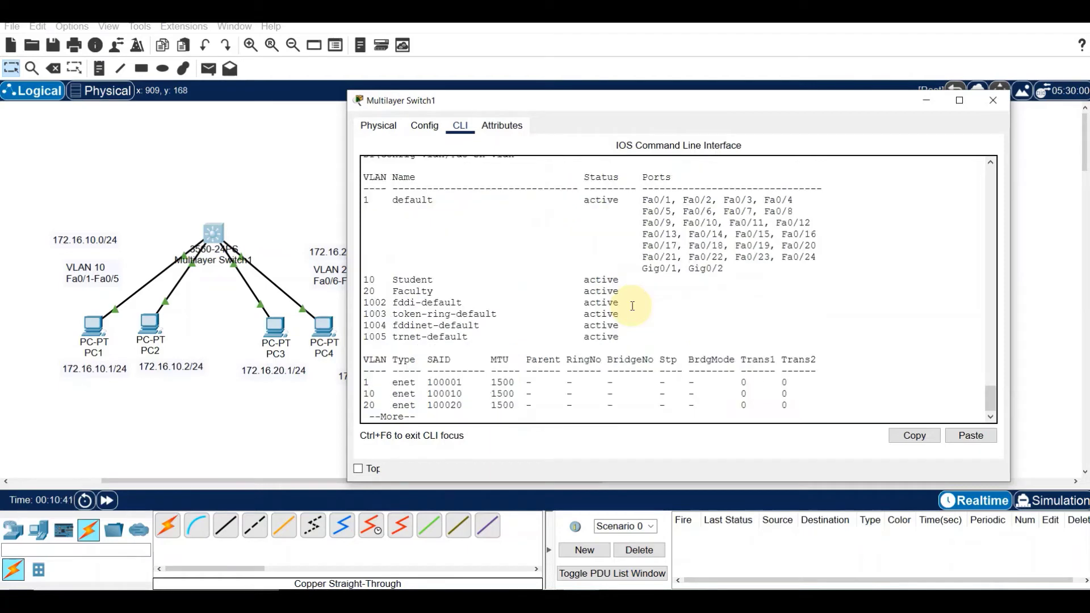
Step: Create the VLAN 10 interface on D1 with the description "Default Gateway SVI for 172.16.10.0/24"
{"action": "left_click_drag", "start_coordinate": [700, 102], "coordinate": [762, 104]}
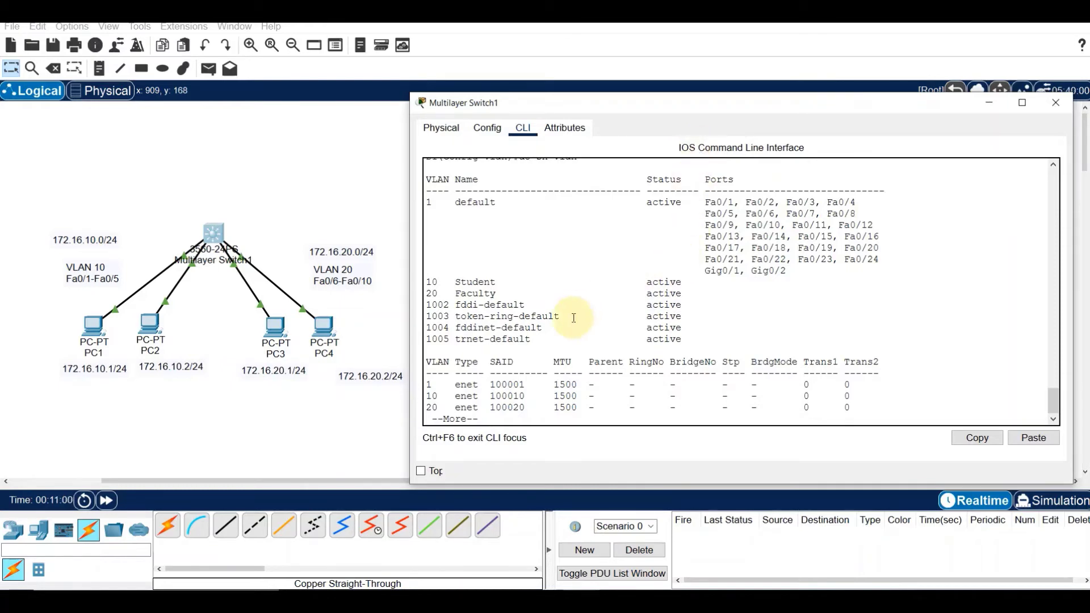
{"action": "key", "text": "space"}
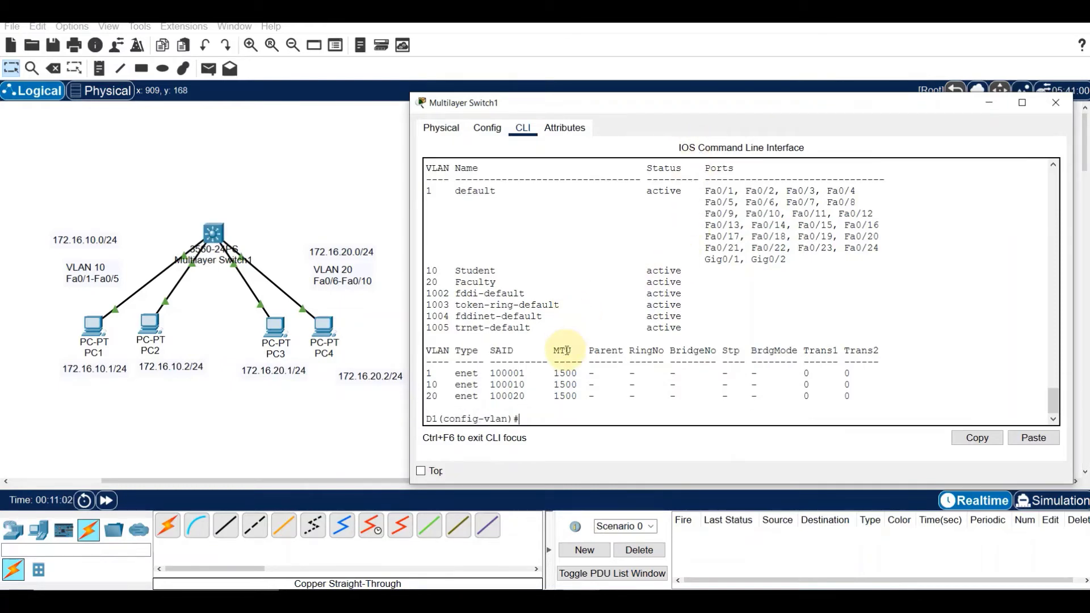
{"action": "type", "text": "int vlan 10"}
{"action": "key", "text": "Return"}
{"action": "key", "text": "Return"}
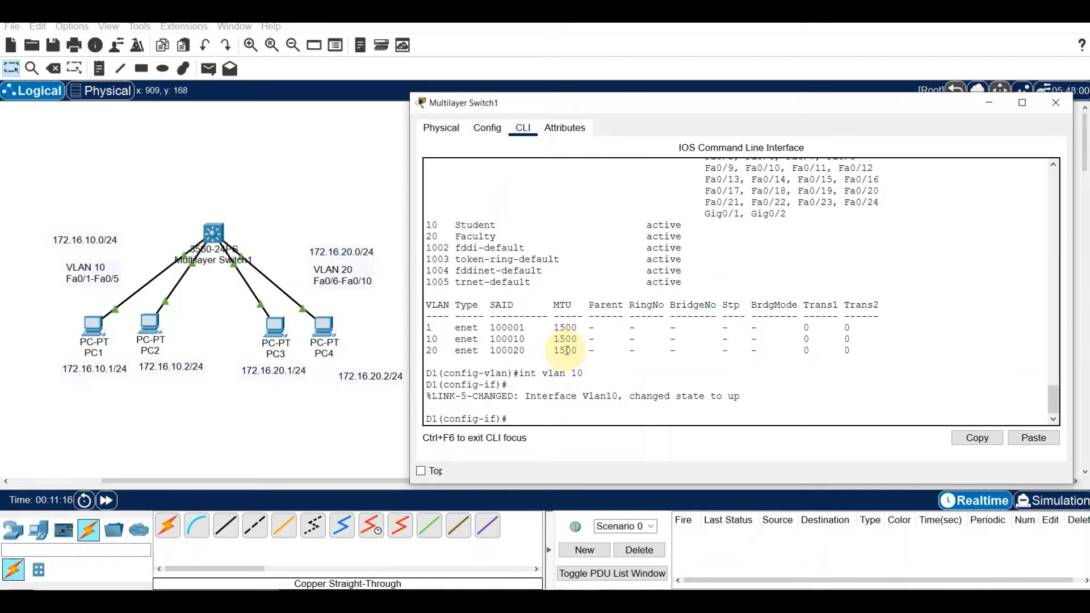
{"action": "type", "text": "description Default G"}
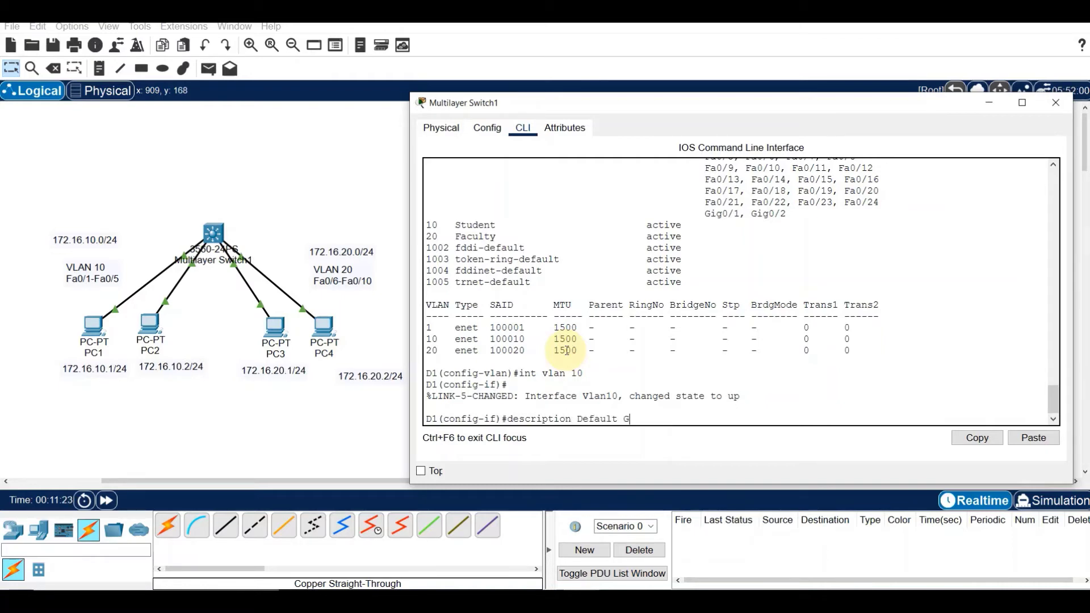
{"action": "type", "text": "ateway SVI for 172.16.10.0"}
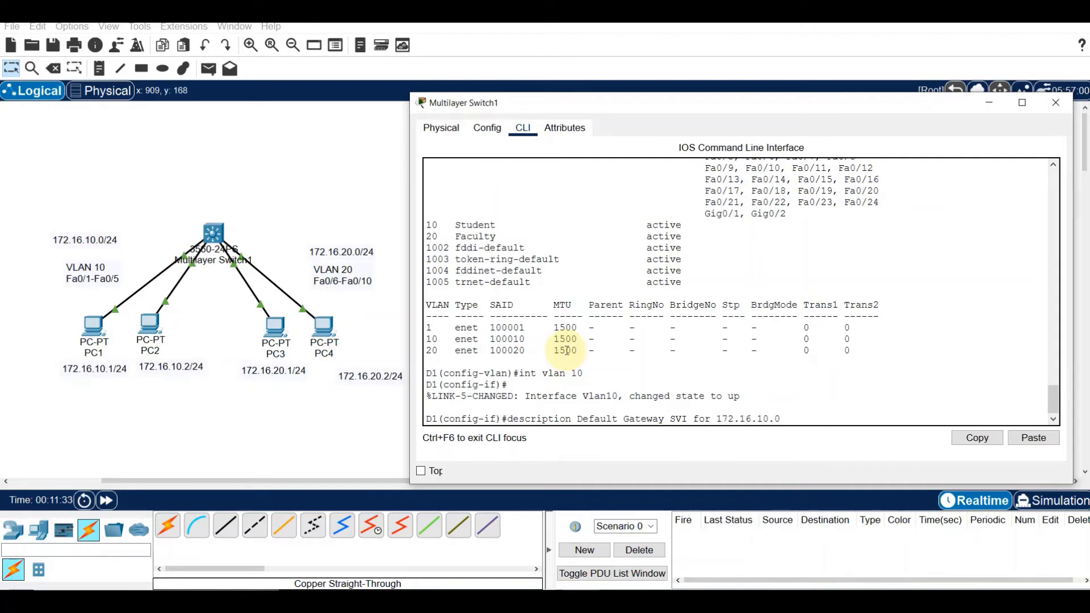
{"action": "type", "text": "/24"}
{"action": "key", "text": "Return"}
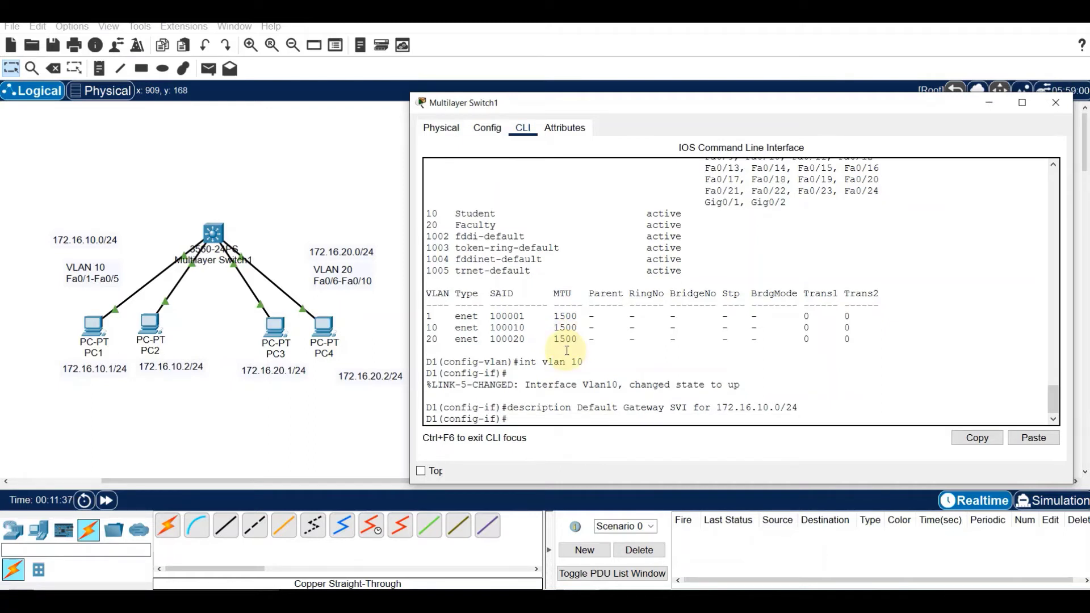
Step: Assign 172.16.10.254 with mask 255.255.255.0 to the VLAN 10 interface and enable it with no shut
{"action": "type", "text": "ip add 172.16.10.254 255.255.255.0"}
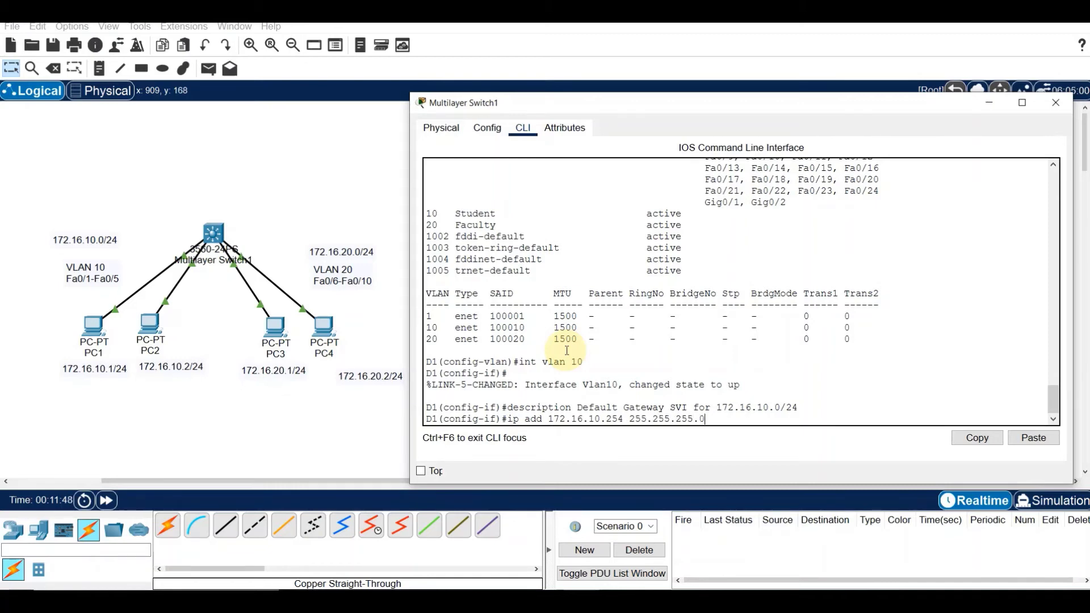
{"action": "key", "text": "Return"}
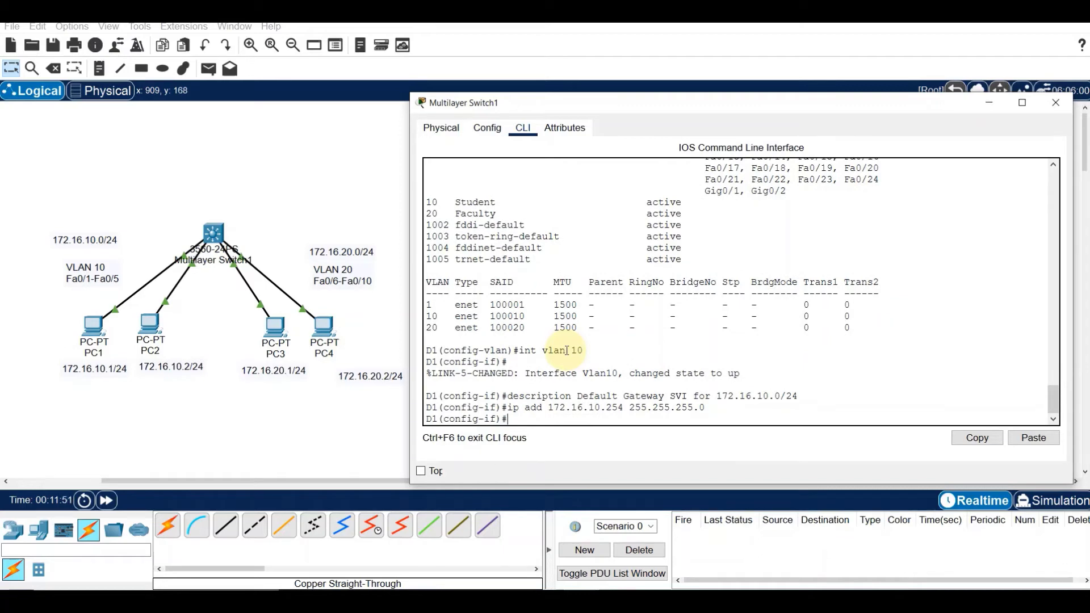
{"action": "type", "text": "no shut"}
{"action": "key", "text": "Return"}
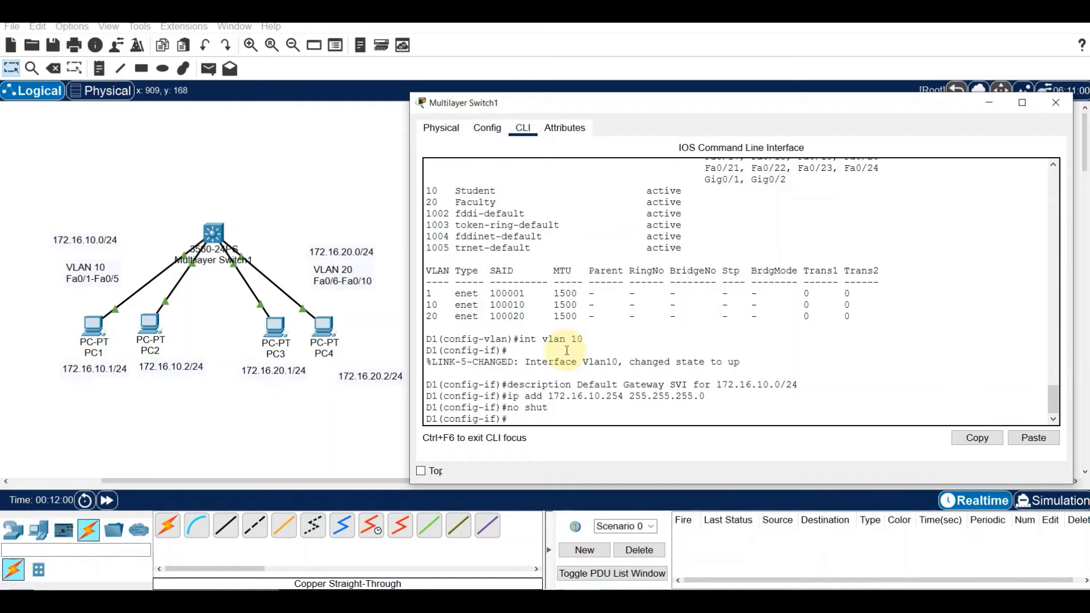
Step: Create the VLAN 20 interface on D1 with the description "Default Gateway for 172.16.20.0/24"
{"action": "type", "text": "in"}
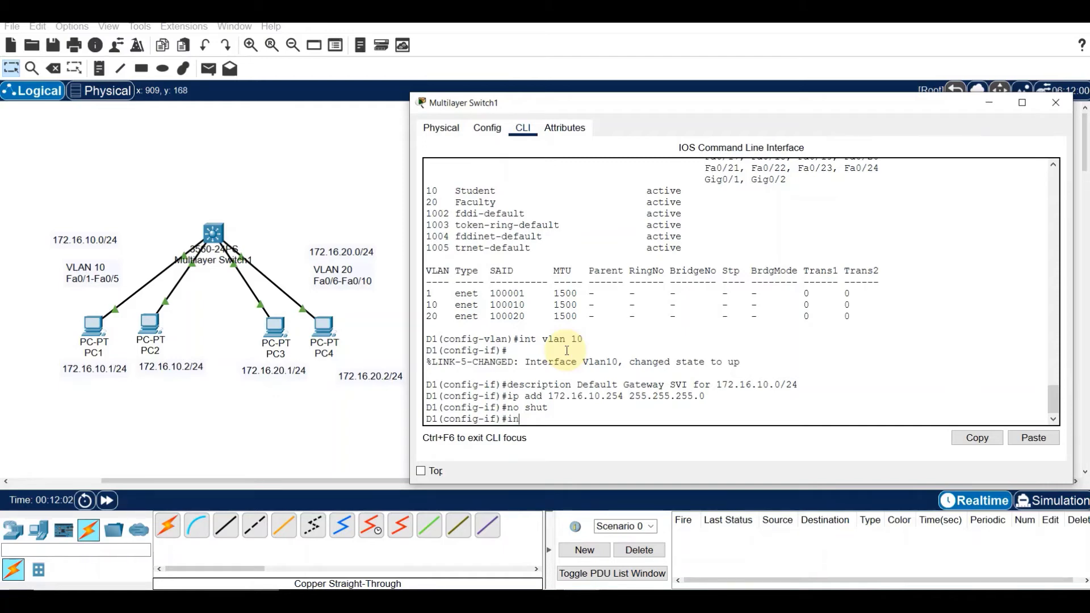
{"action": "type", "text": "tr"}
{"action": "key", "text": "BackSpace"}
{"action": "key", "text": "BackSpace"}
{"action": "type", "text": "vlan 20"}
{"action": "key", "text": "Return"}
{"action": "key", "text": "Return"}
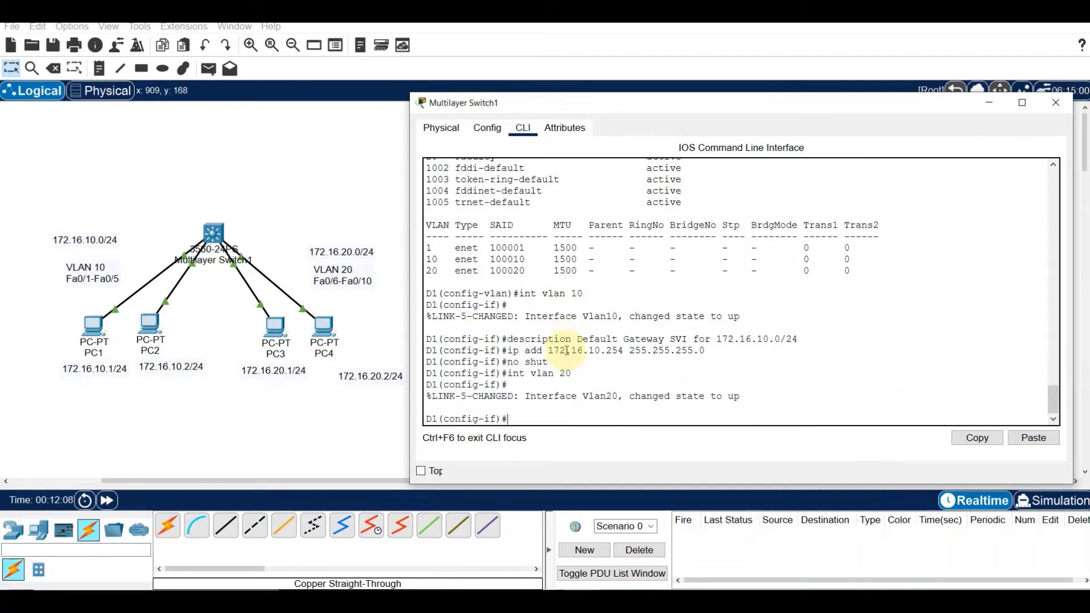
{"action": "type", "text": "desci"}
{"action": "key", "text": "BackSpace"}
{"action": "type", "text": "ription "}
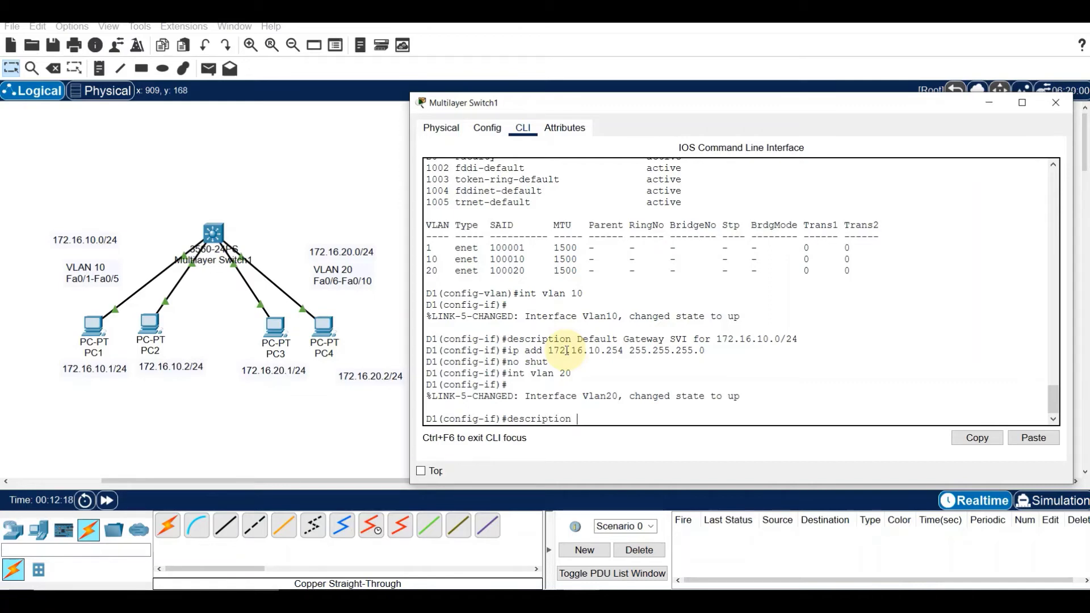
{"action": "type", "text": "Default Gatewa"}
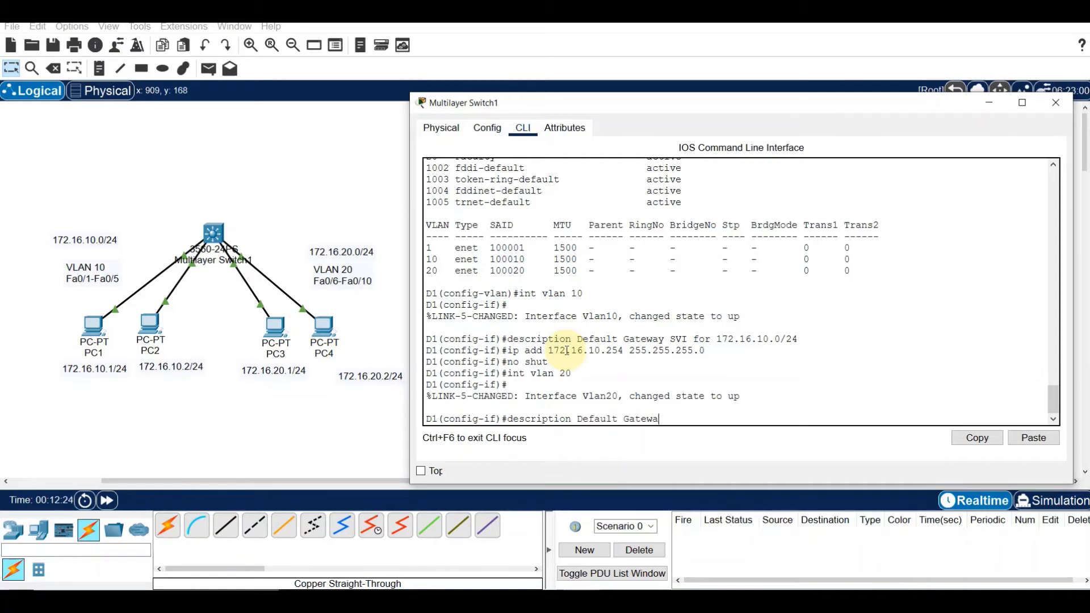
{"action": "type", "text": "y for 172.16.20.0/24"}
{"action": "key", "text": "Return"}
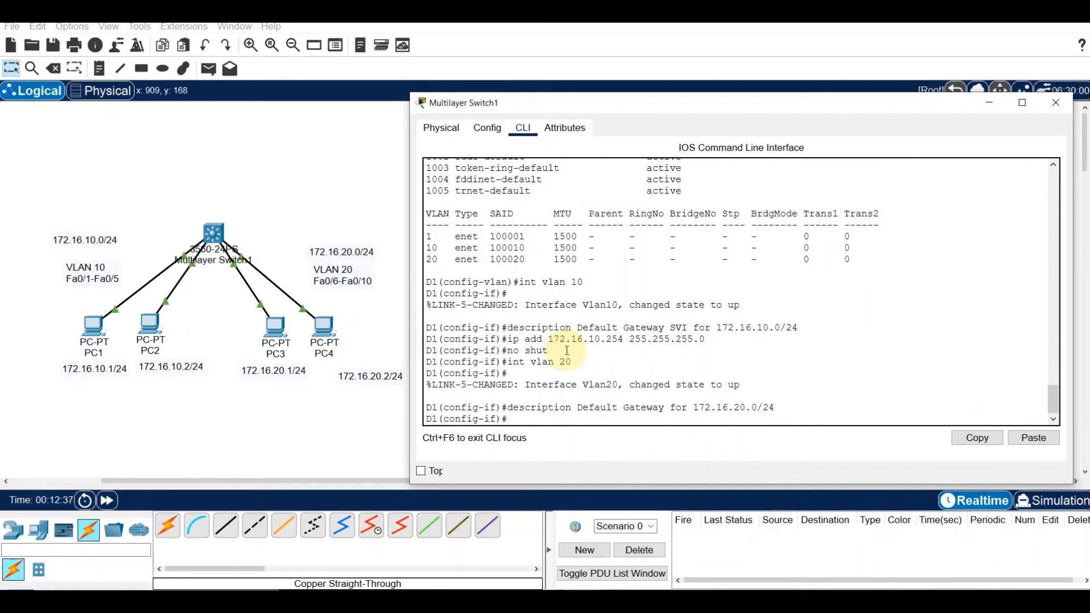
Step: Assign 172.16.20.254 with mask 255.255.255.0 to the VLAN 20 interface and enable it with no shut
{"action": "type", "text": "ip ad"}
{"action": "type", "text": "d 172.16.20.254 255.255.25"}
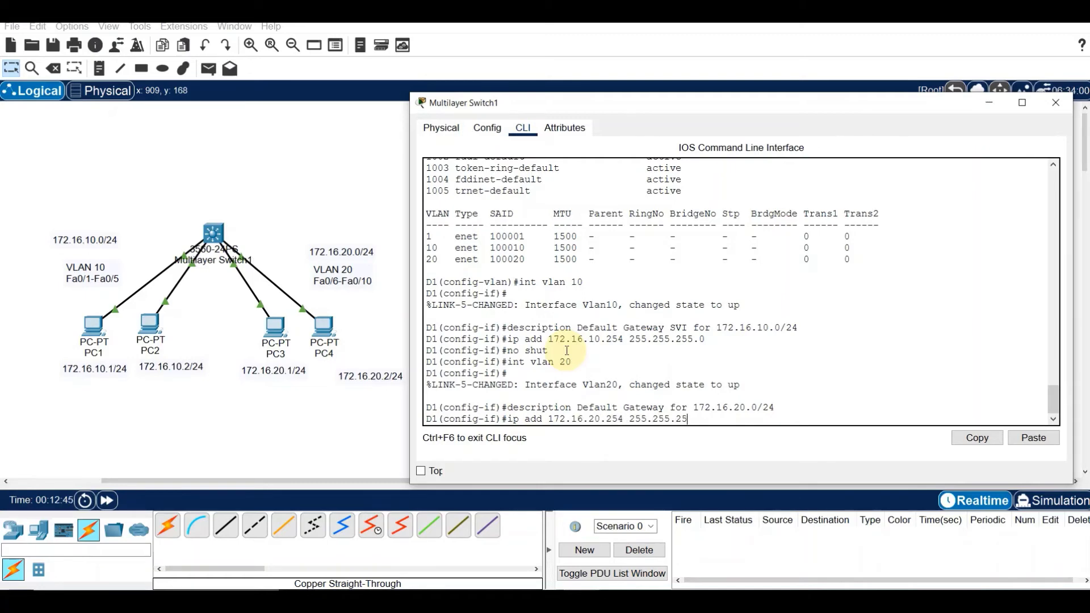
{"action": "type", "text": "5.0"}
{"action": "key", "text": "Return"}
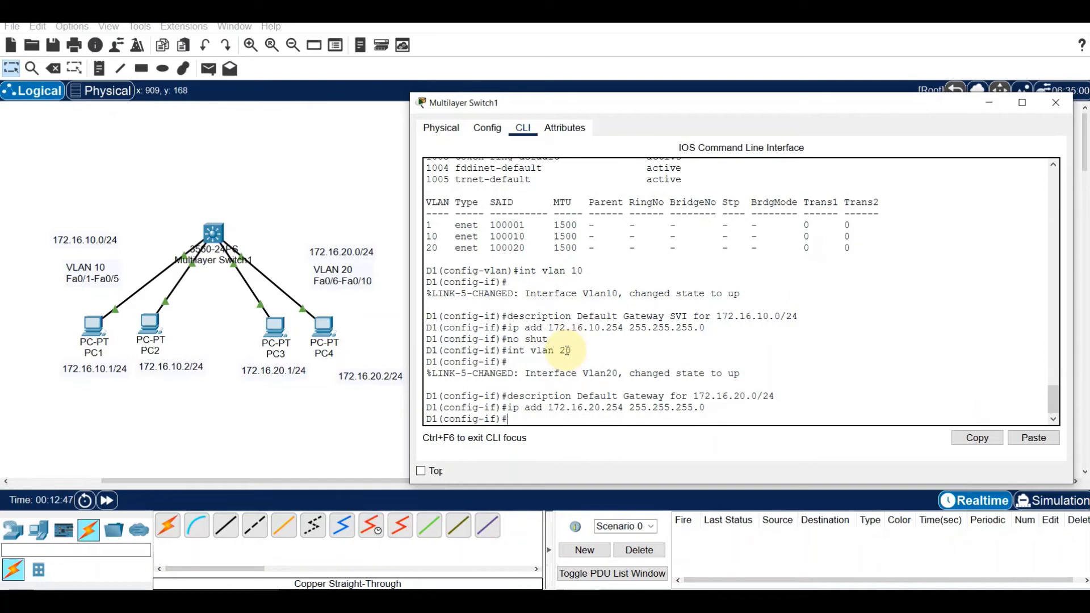
{"action": "type", "text": "no shut"}
{"action": "key", "text": "Return"}
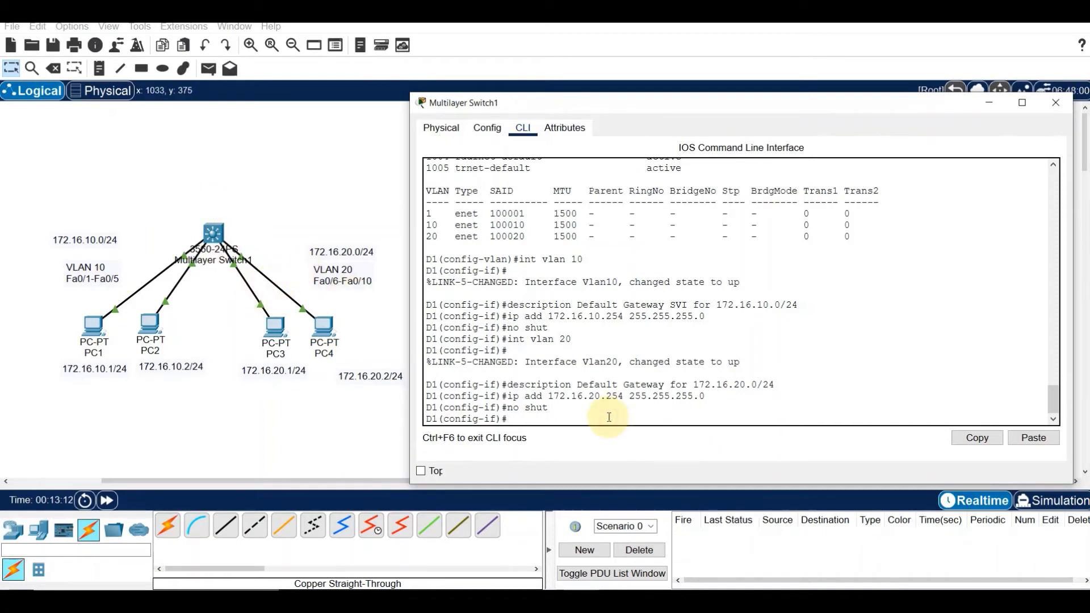
Step: Configure D1's port range fa0/1-5 as access ports in VLAN 10
{"action": "type", "text": "int rannge fa0/1-5"}
{"action": "key", "text": "Return"}
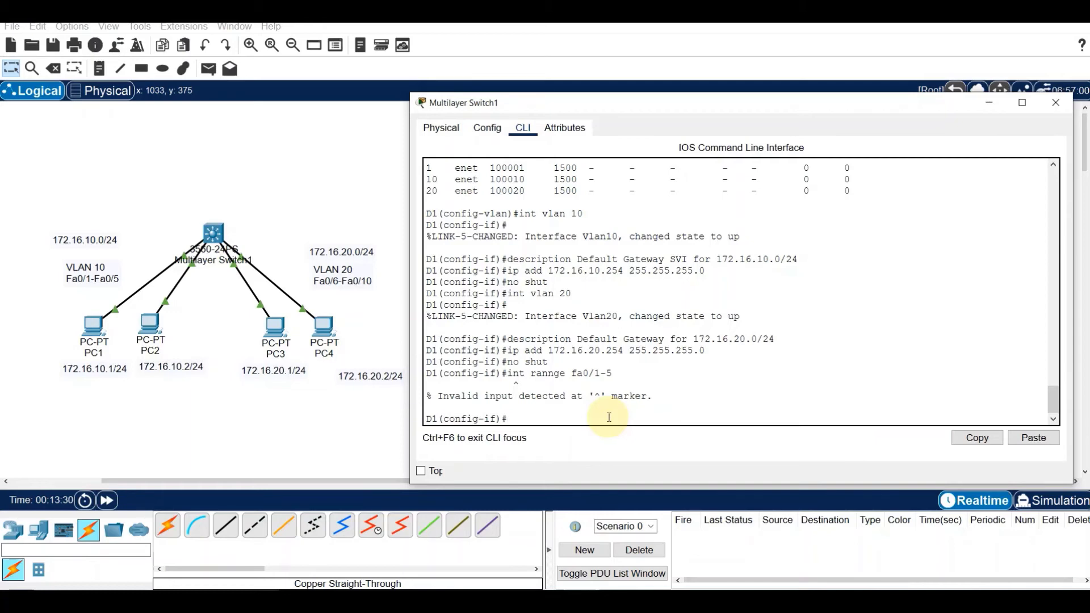
{"action": "type", "text": "int range fa0/1-5"}
{"action": "key", "text": "Return"}
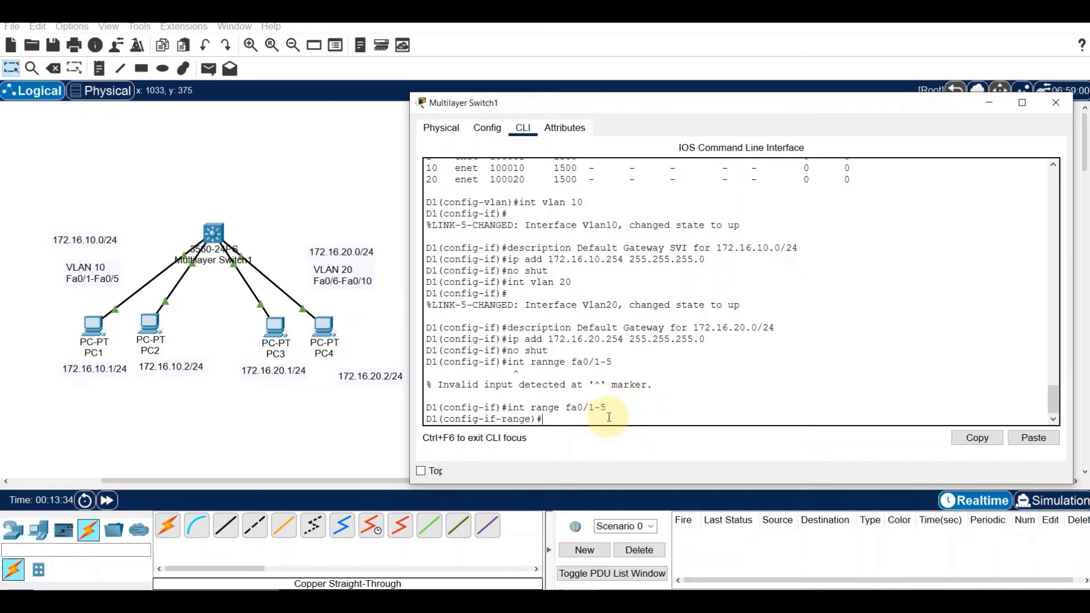
{"action": "type", "text": "sw mode acc"}
{"action": "key", "text": "Return"}
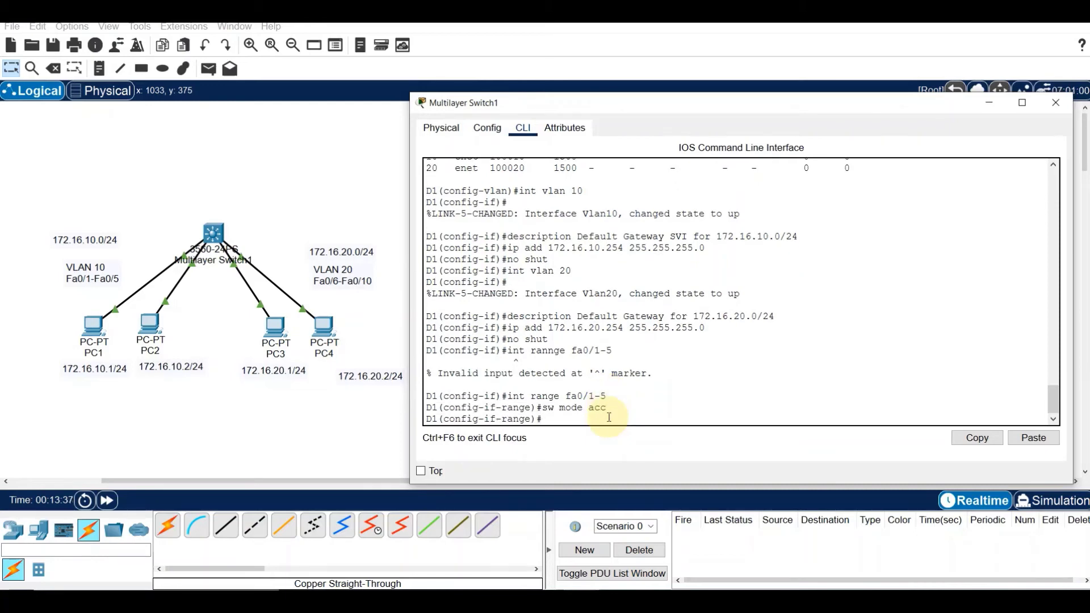
{"action": "type", "text": "sw acc vlan 10"}
{"action": "key", "text": "Return"}
{"action": "key", "text": "Return"}
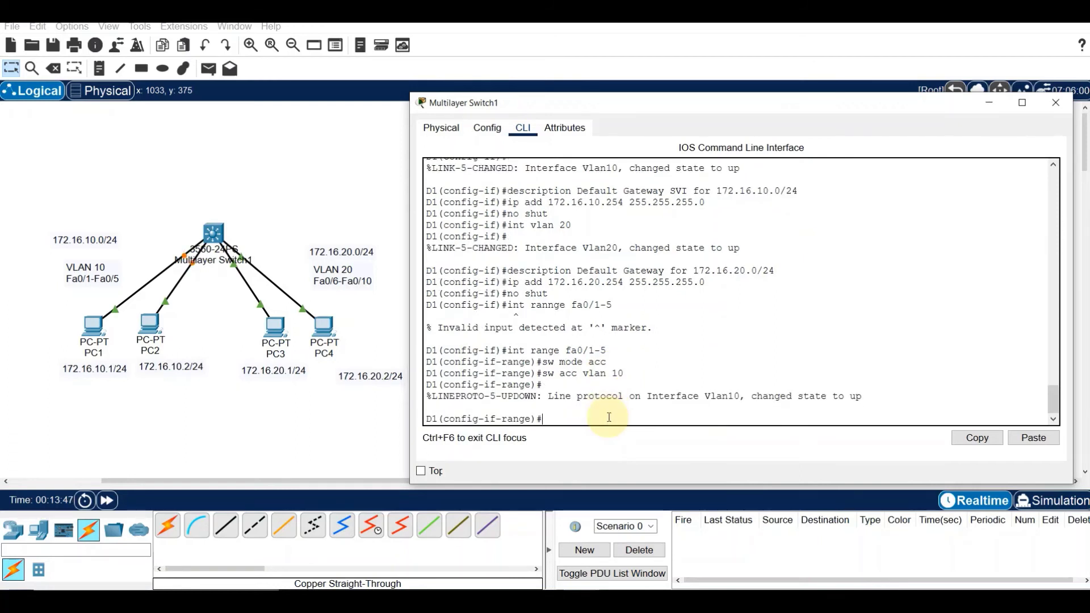
Step: Configure D1's port range fa0/6-10 as access ports in VLAN 20
{"action": "type", "text": "int range fa0/6-10"}
{"action": "key", "text": "Return"}
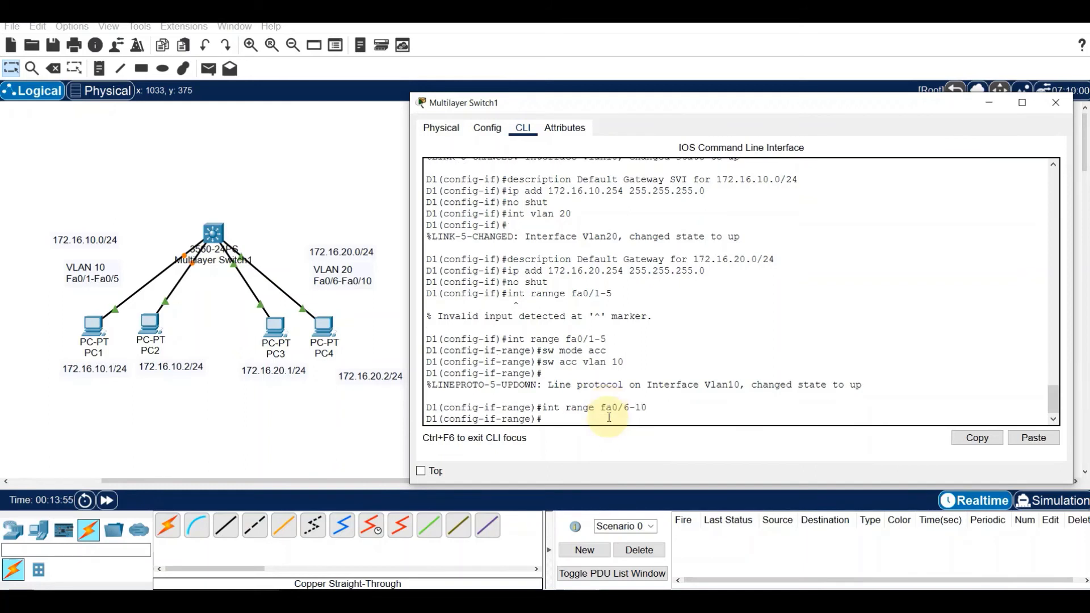
{"action": "type", "text": "sw mo"}
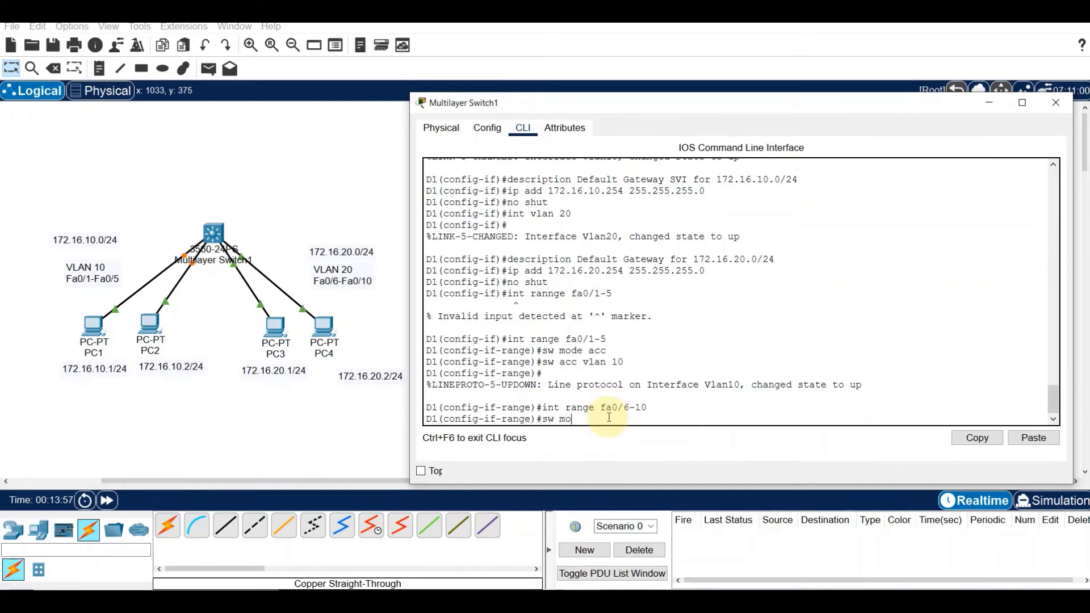
{"action": "type", "text": "de acc"}
{"action": "key", "text": "Return"}
{"action": "type", "text": "sw "}
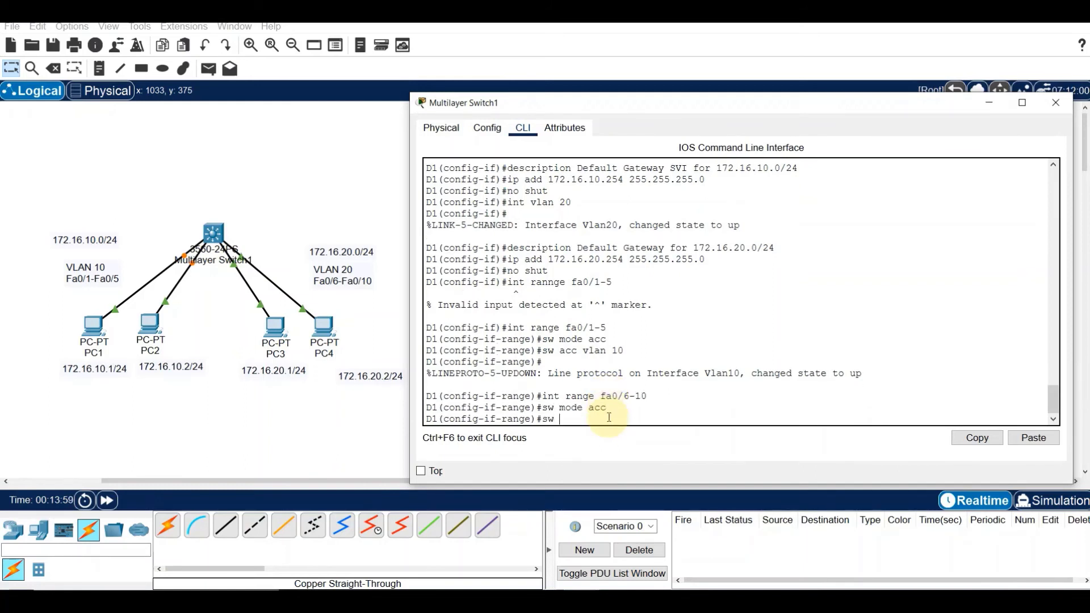
{"action": "type", "text": "acc vlan 20"}
{"action": "key", "text": "Return"}
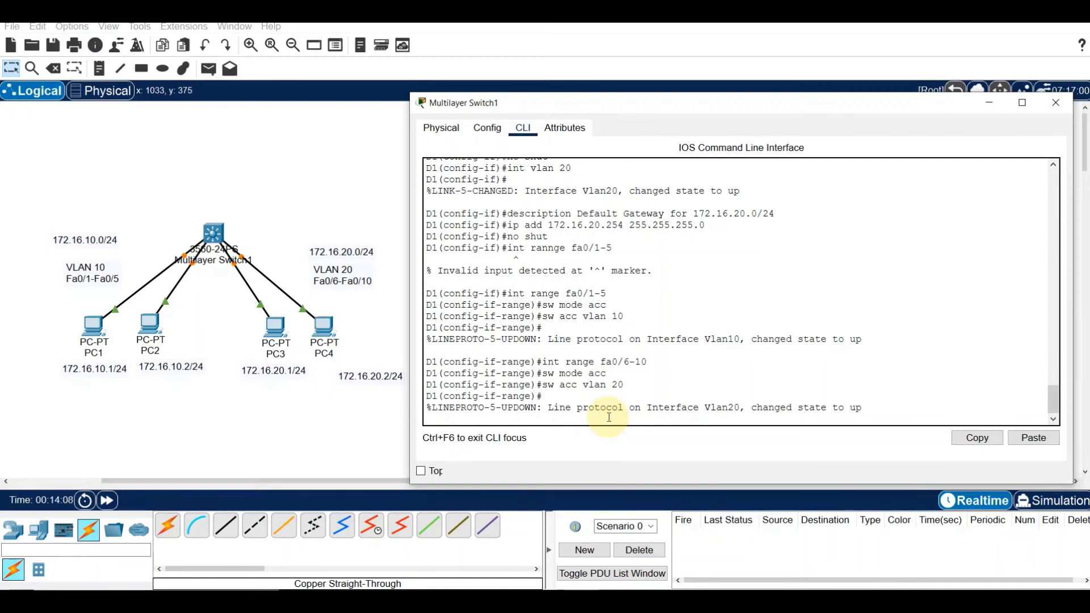
{"action": "key", "text": "Return"}
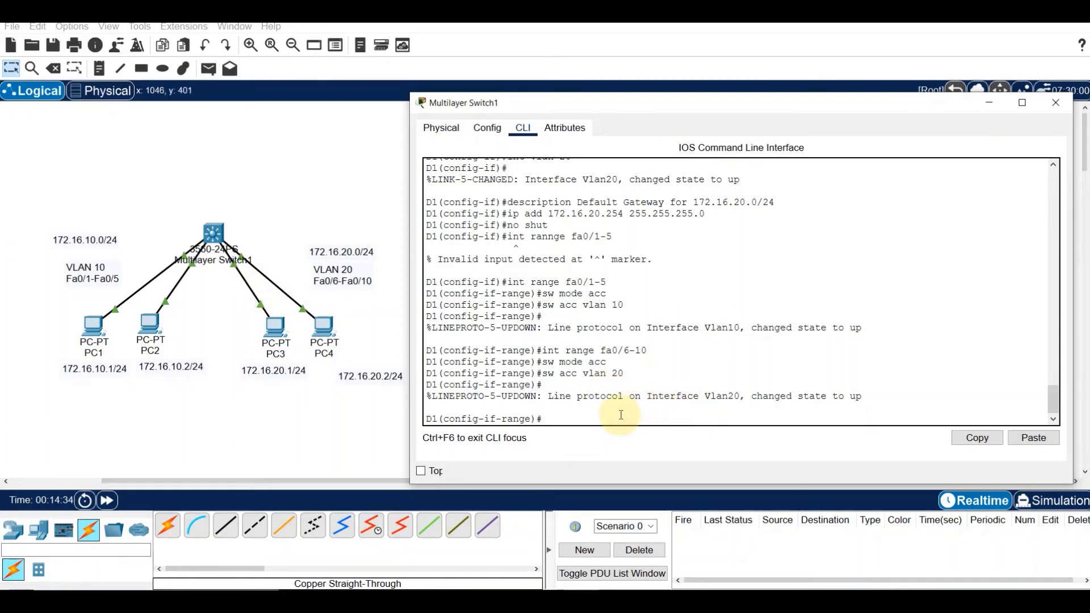
Step: Return to D1's global configuration mode and enable Layer 3 routing with ip routing
{"action": "key", "text": "ctrl+z"}
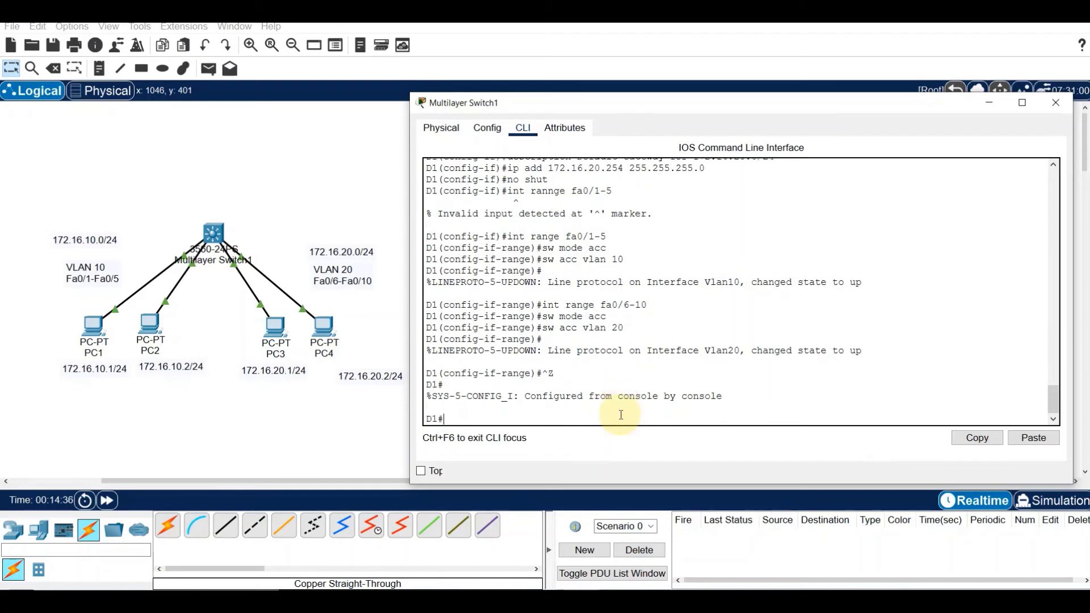
{"action": "type", "text": "conf t"}
{"action": "key", "text": "Return"}
{"action": "type", "text": "ig)#i"}
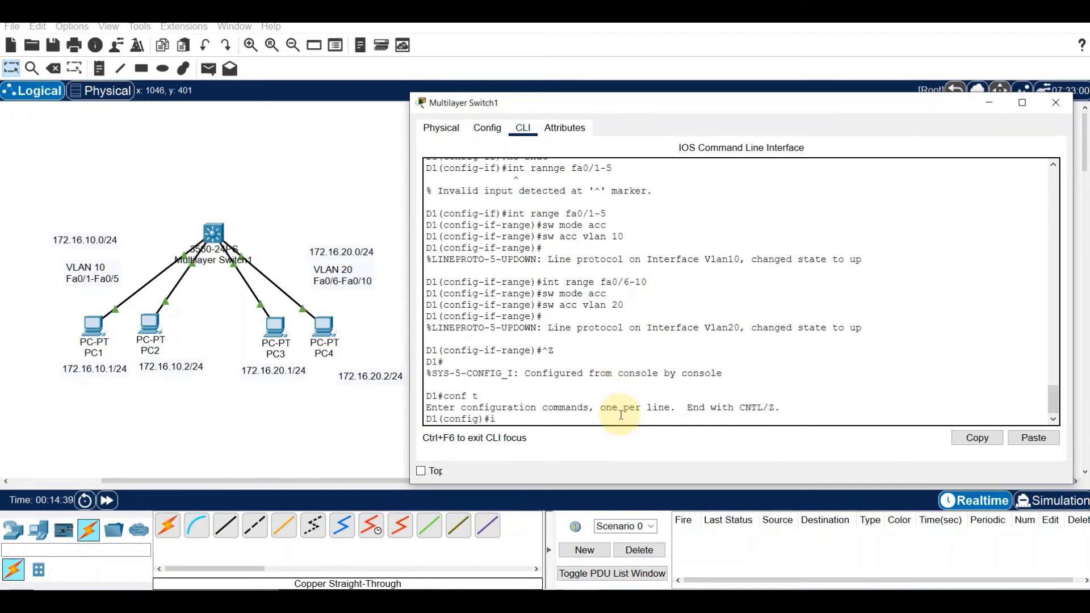
{"action": "type", "text": "p routing"}
{"action": "key", "text": "Return"}
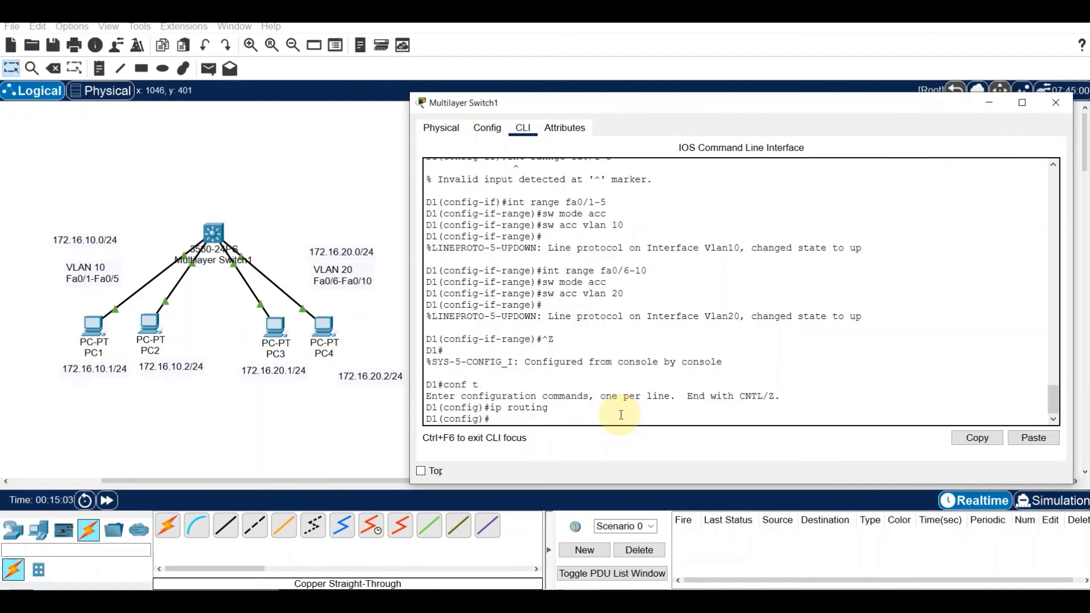
Step: Minimize the switch window and display PC1's IP settings with ipconfig in its Command Prompt
{"action": "left_click", "coordinate": [989, 102]}
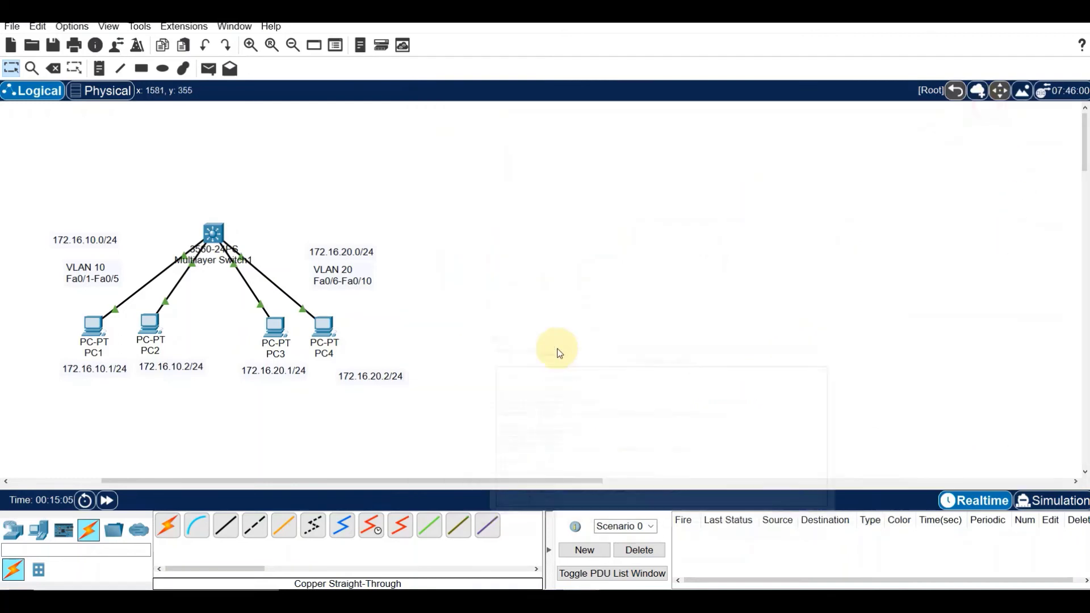
{"action": "left_click", "coordinate": [95, 331]}
{"action": "left_click_drag", "start_coordinate": [536, 100], "coordinate": [653, 97]}
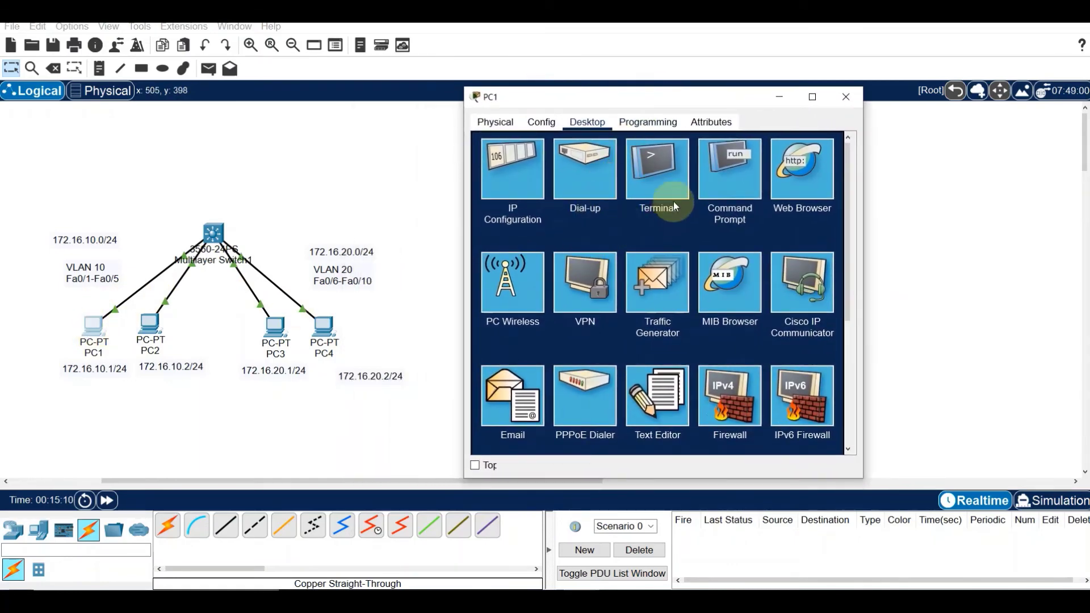
{"action": "left_click", "coordinate": [716, 182]}
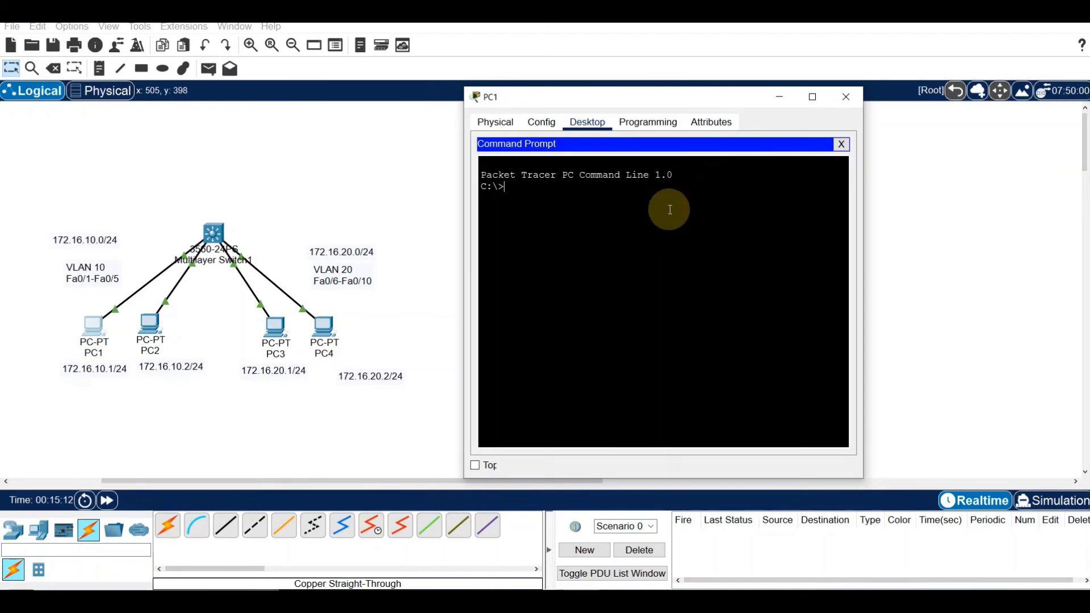
{"action": "type", "text": "ipconfig"}
{"action": "key", "text": "Return"}
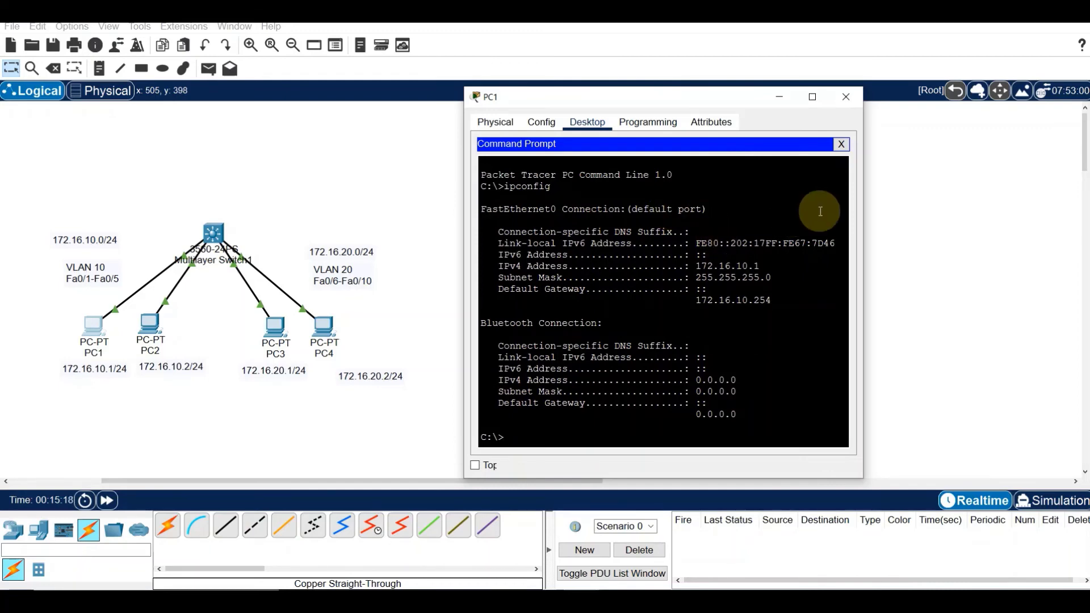
Step: Widen PC1's window and ping 172.16.20.1 twice from its Command Prompt
{"action": "left_click_drag", "start_coordinate": [861, 226], "coordinate": [937, 213]}
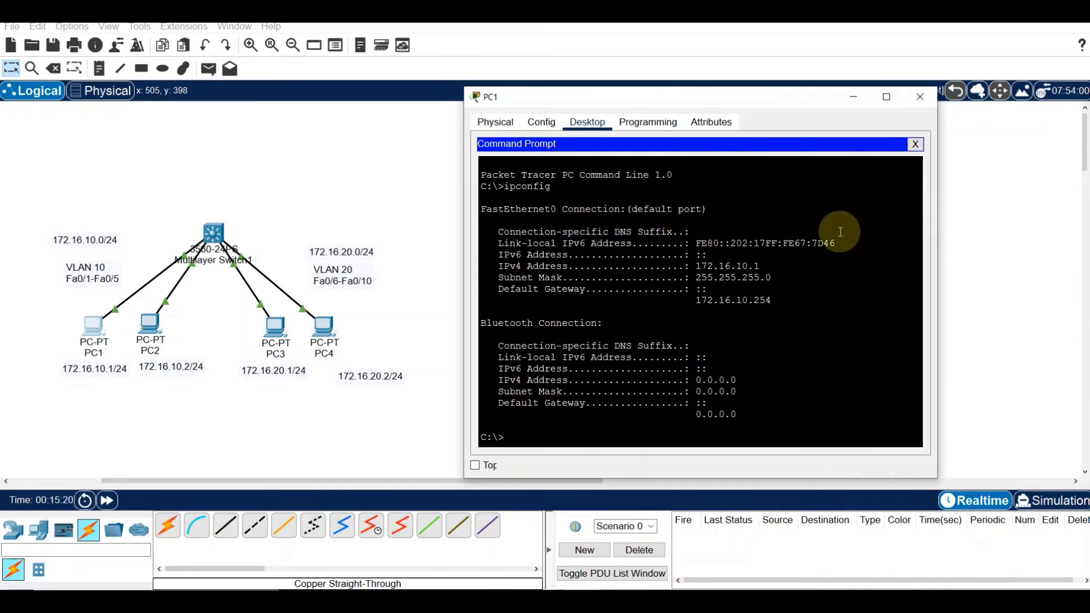
{"action": "type", "text": "ping"}
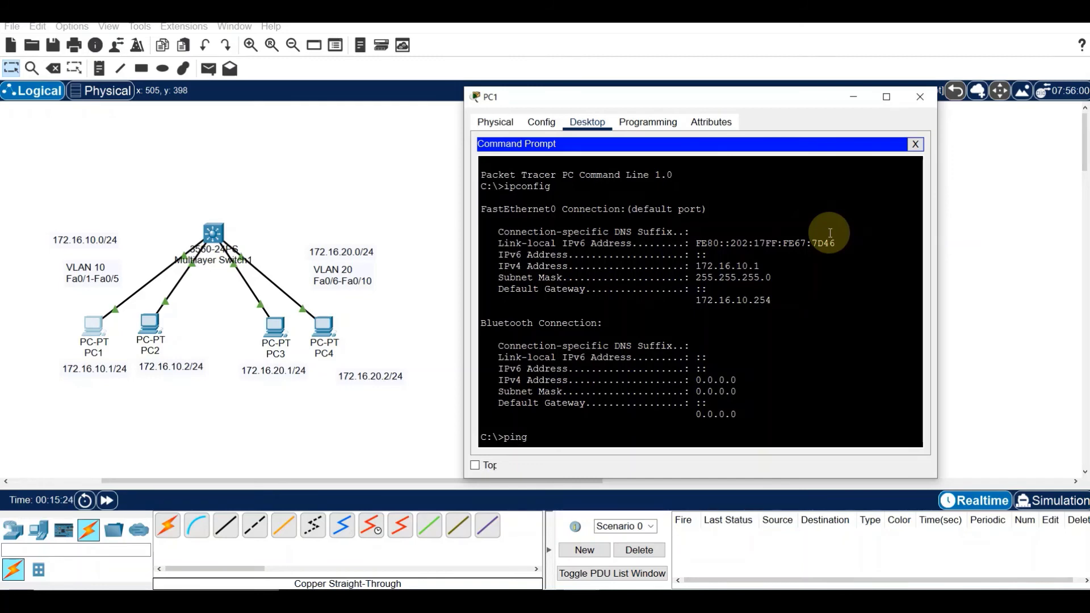
{"action": "type", "text": " 172.16.20.1"}
{"action": "key", "text": "Return"}
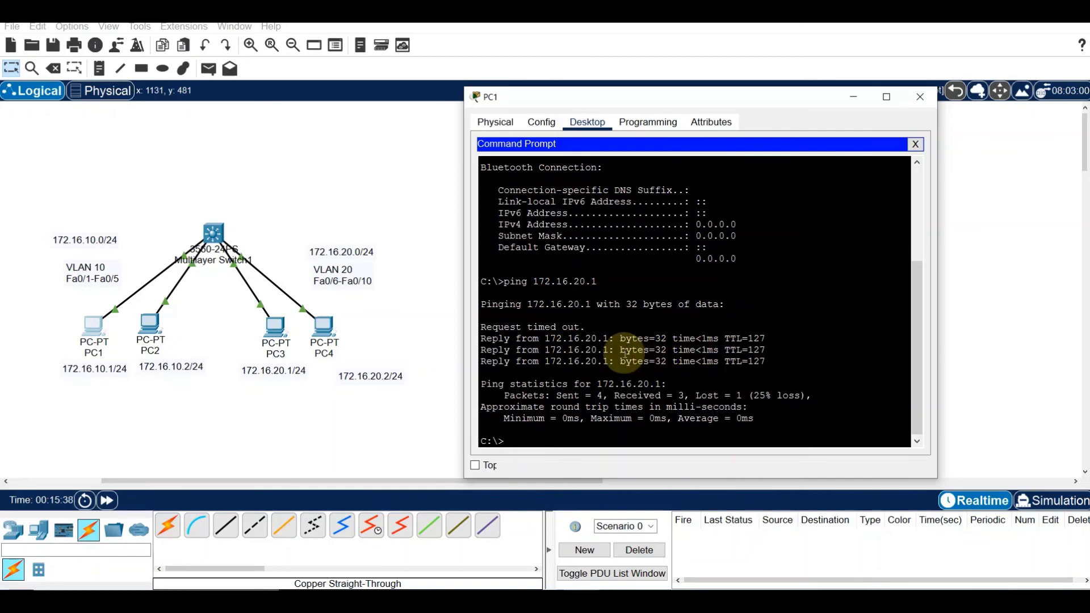
{"action": "key", "text": "Up"}
{"action": "key", "text": "Return"}
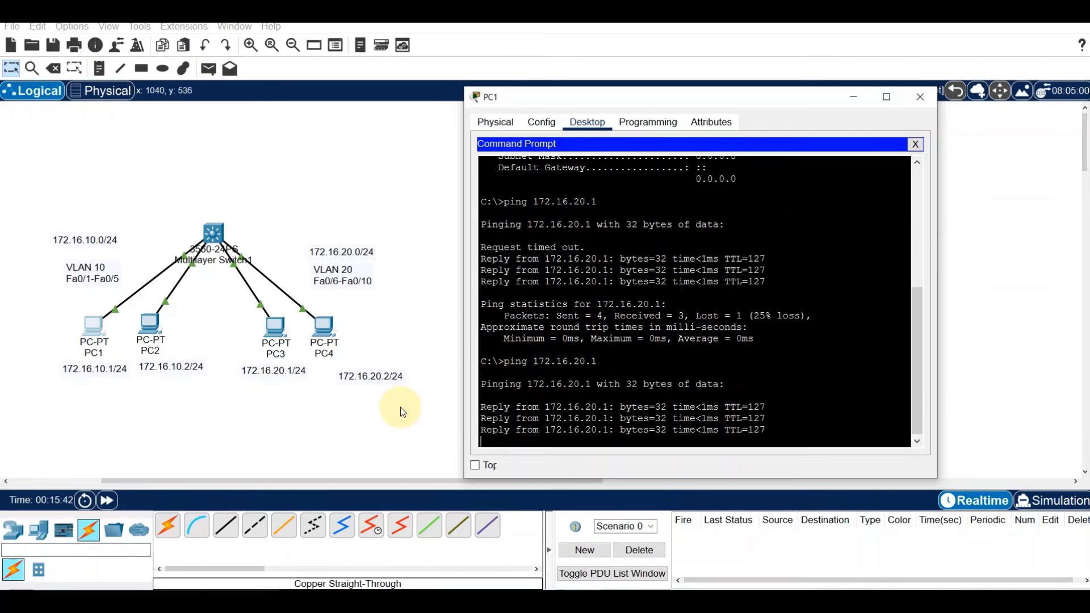
Step: Ping 172.16.20.2 twice from PC1's Command Prompt and return to the topology workspace
{"action": "key", "text": "Up"}
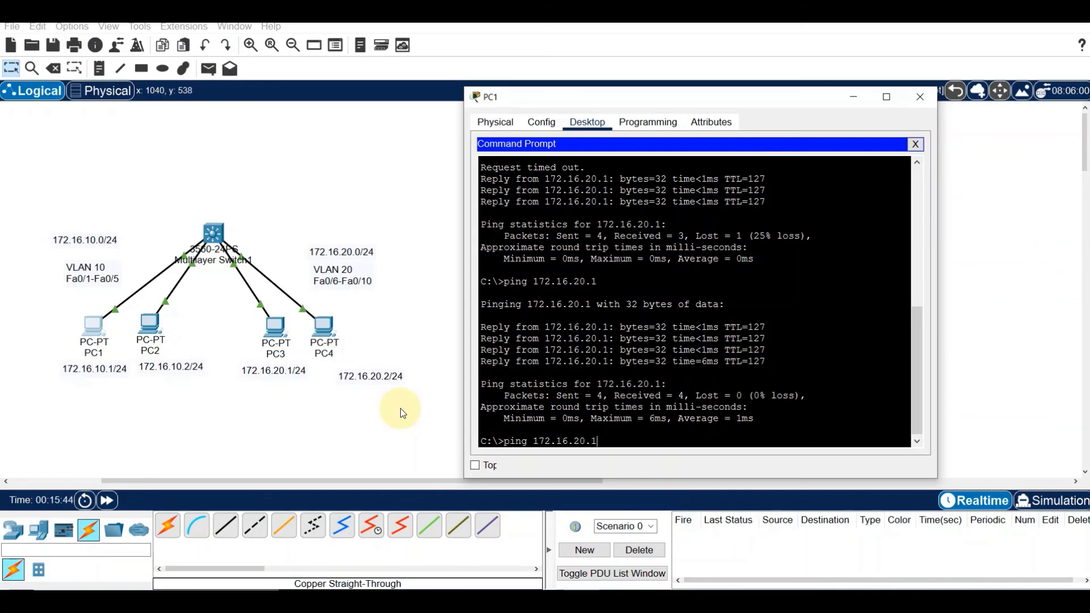
{"action": "key", "text": "BackSpace"}
{"action": "type", "text": "2"}
{"action": "key", "text": "Return"}
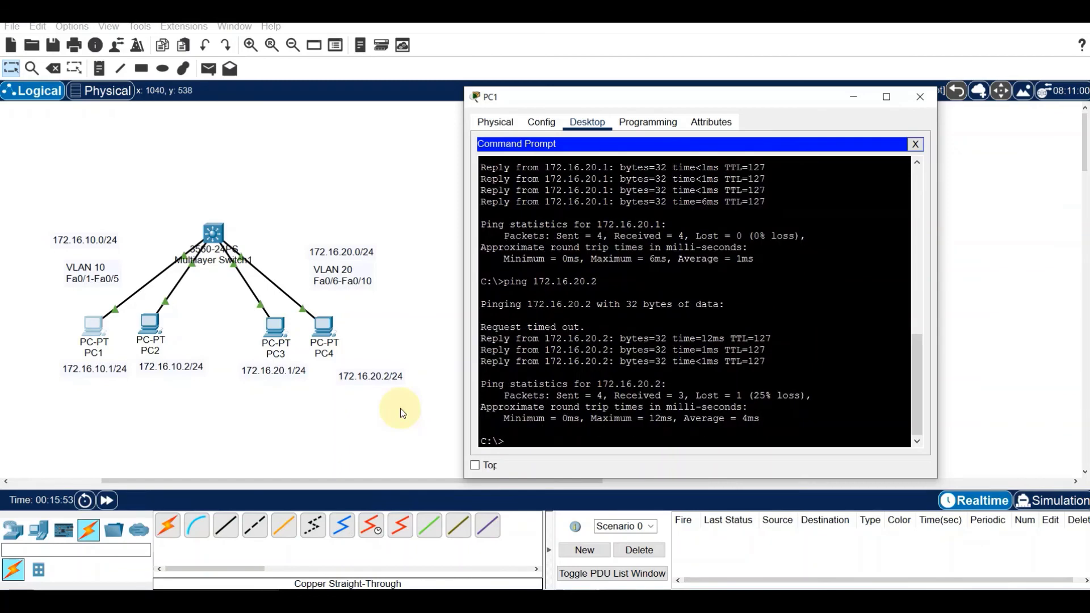
{"action": "key", "text": "Up"}
{"action": "key", "text": "Return"}
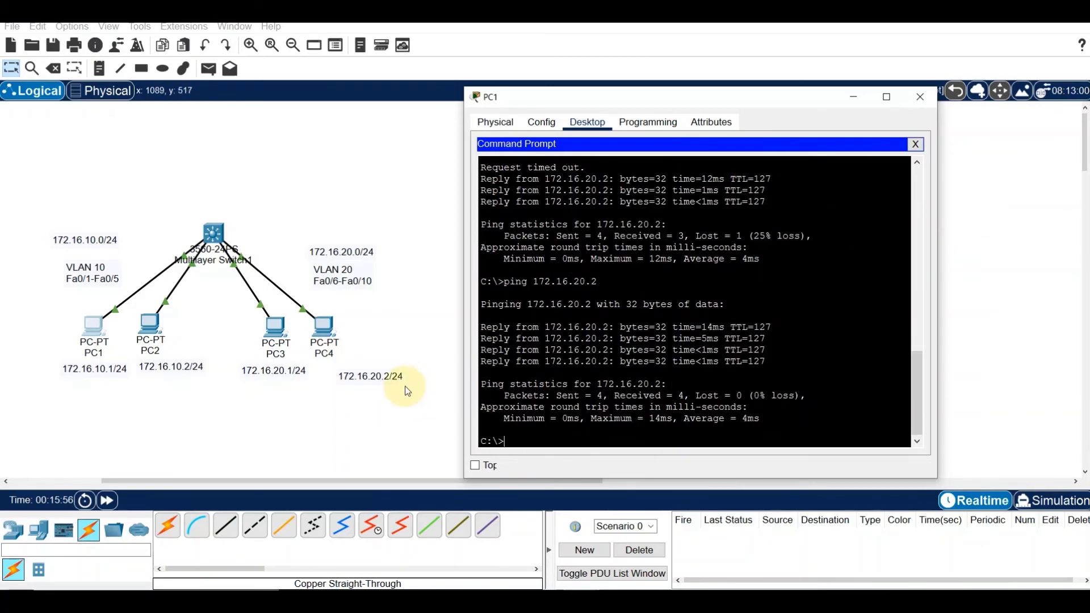
{"action": "left_click", "coordinate": [357, 404]}
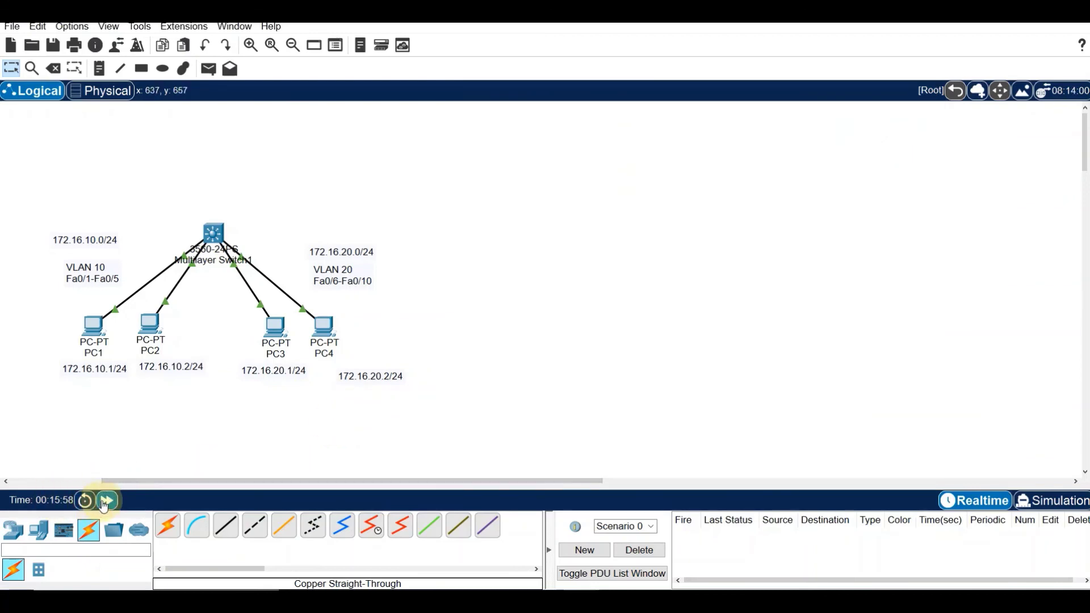
Step: Fast-forward the network time and send a simple PDU from PC2 to PC3
{"action": "left_click", "coordinate": [105, 500]}
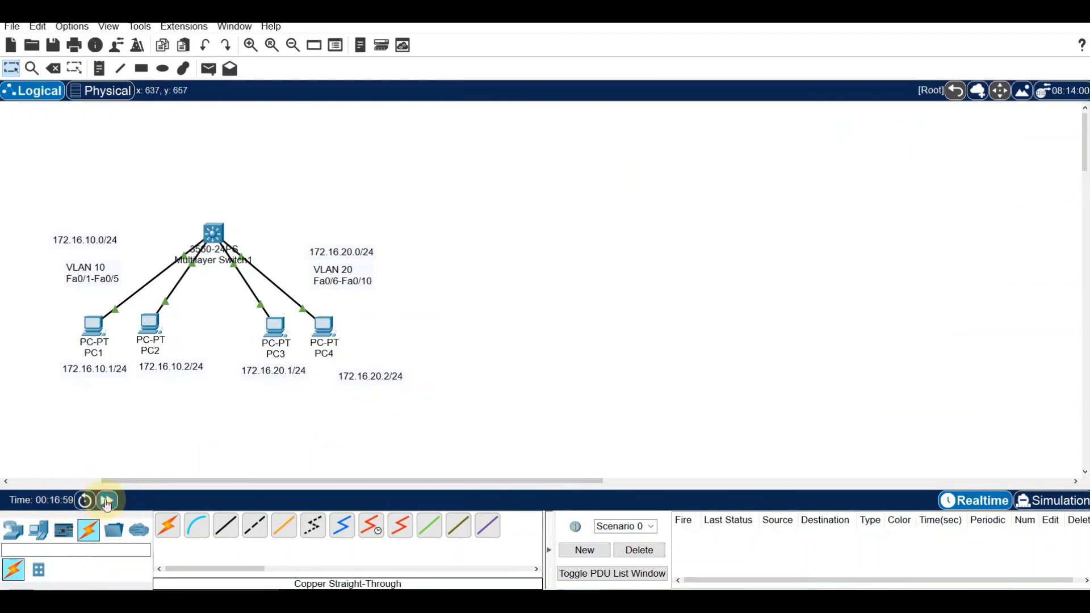
{"action": "left_click", "coordinate": [208, 68]}
{"action": "left_click", "coordinate": [151, 329]}
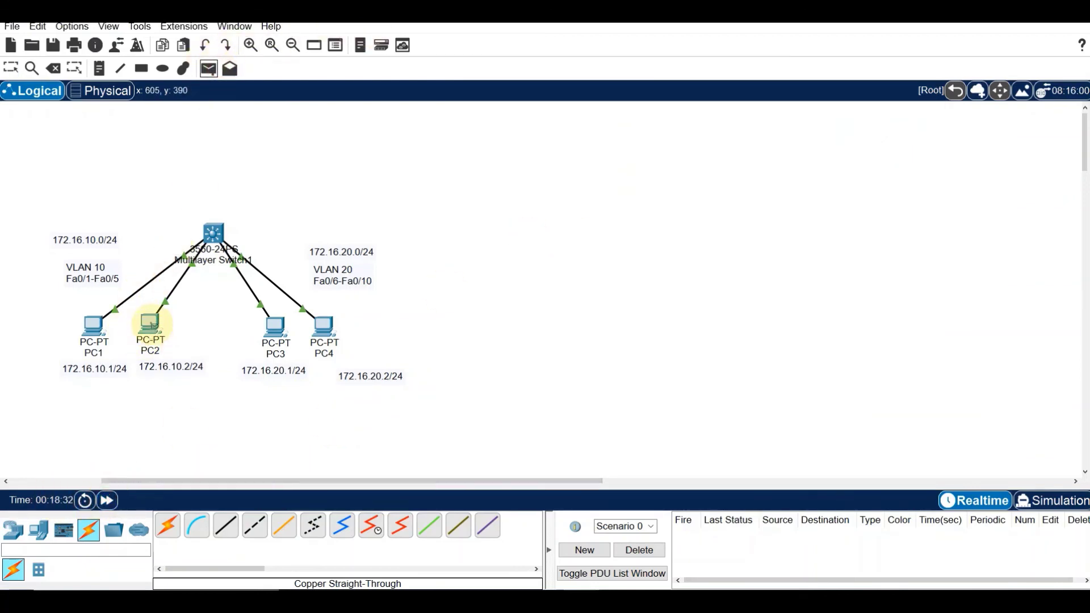
{"action": "left_click", "coordinate": [272, 321]}
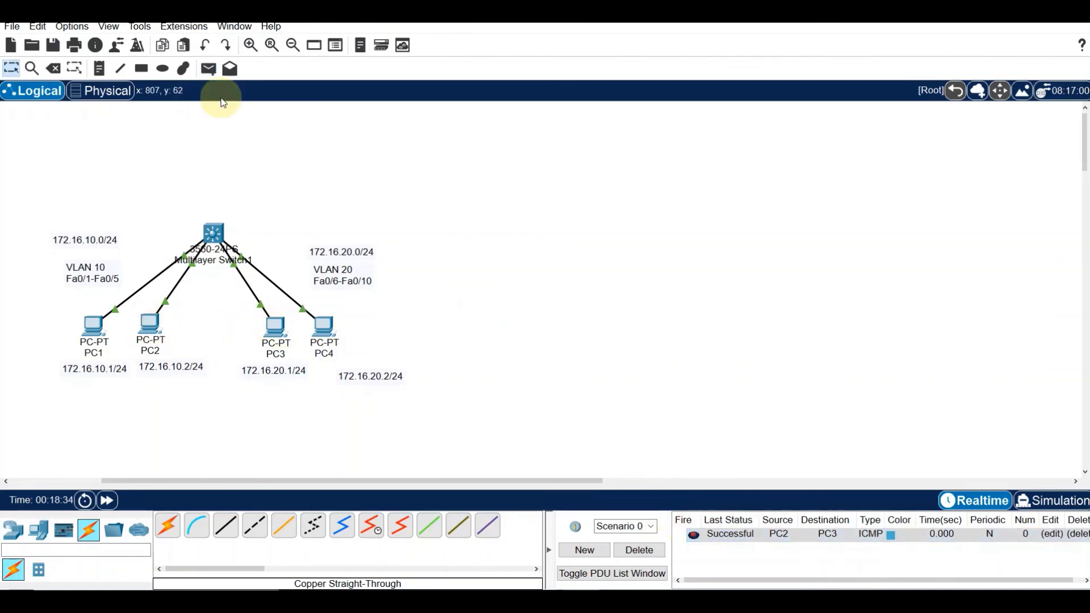
Step: Send a simple PDU from PC2 to PC4 and delete the scenario's PDU entries
{"action": "left_click", "coordinate": [208, 69]}
{"action": "left_click", "coordinate": [151, 326]}
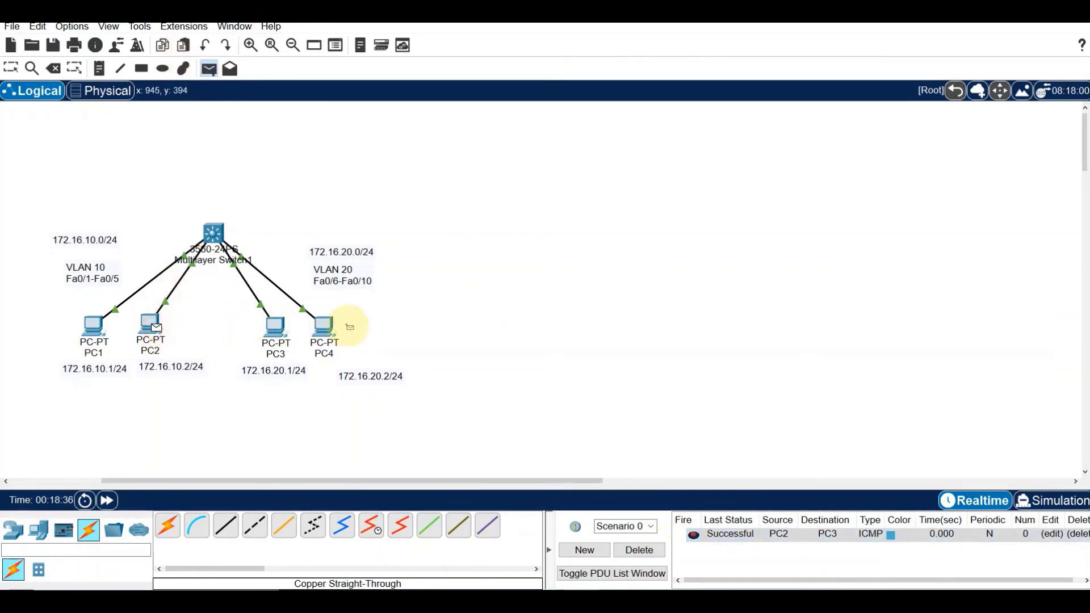
{"action": "left_click", "coordinate": [325, 325]}
{"action": "left_click", "coordinate": [640, 549]}
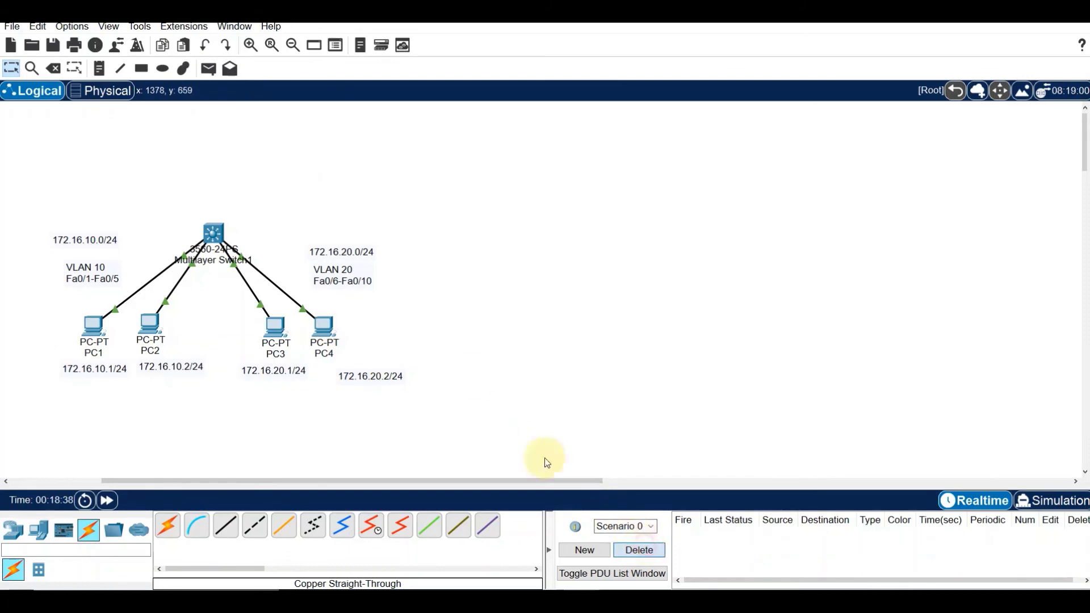
Step: Open PC3's Command Prompt and ping PC1 at 172.16.10.1
{"action": "left_click", "coordinate": [278, 329]}
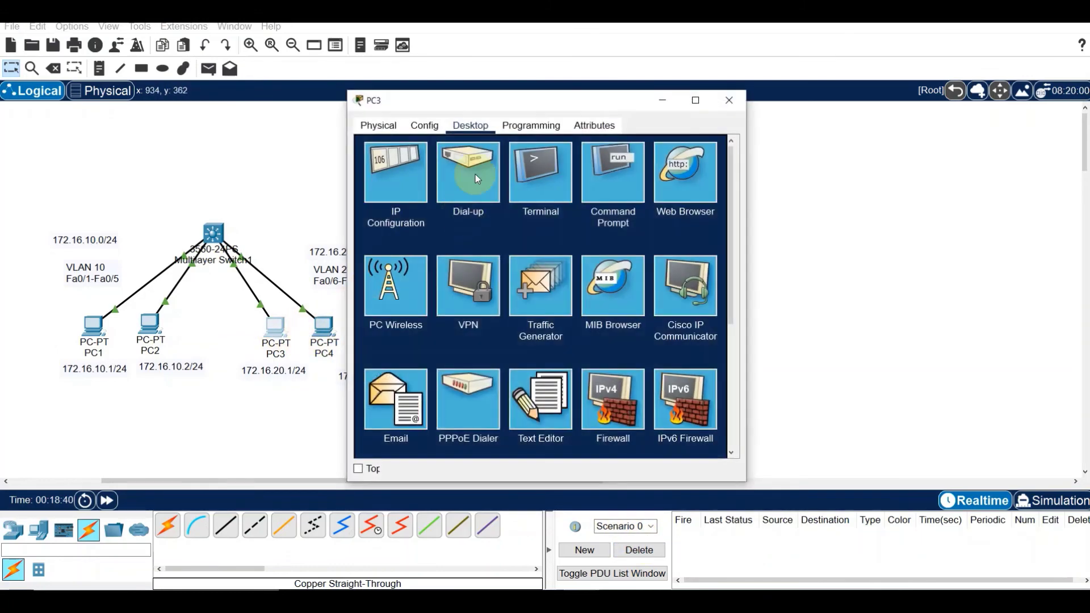
{"action": "left_click_drag", "start_coordinate": [516, 105], "coordinate": [649, 103]}
{"action": "left_click", "coordinate": [760, 187]}
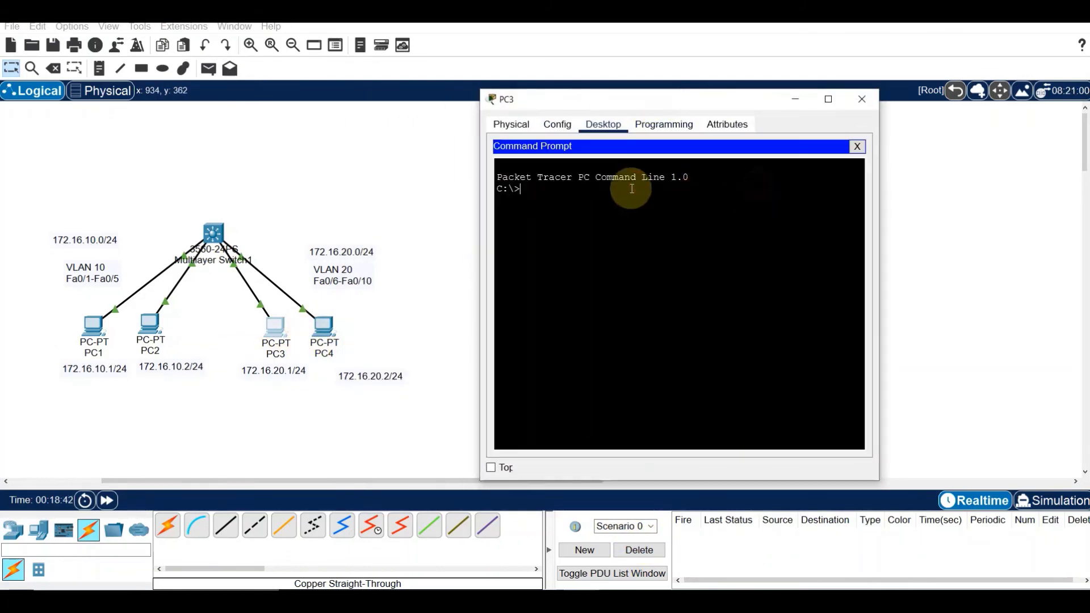
{"action": "type", "text": "ping 1"}
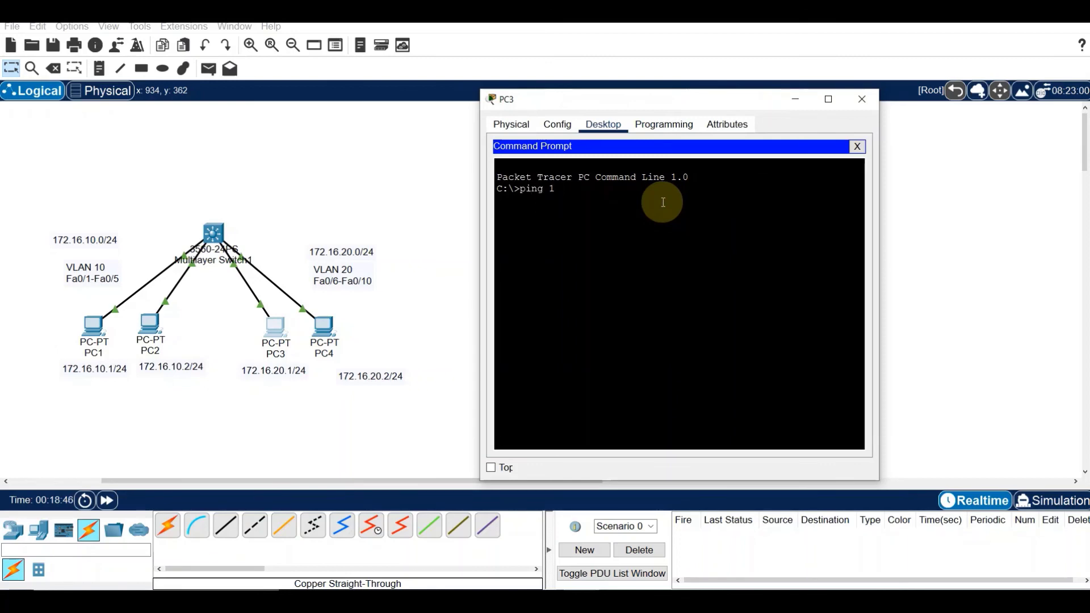
{"action": "type", "text": "72.16.10.1"}
{"action": "key", "text": "Return"}
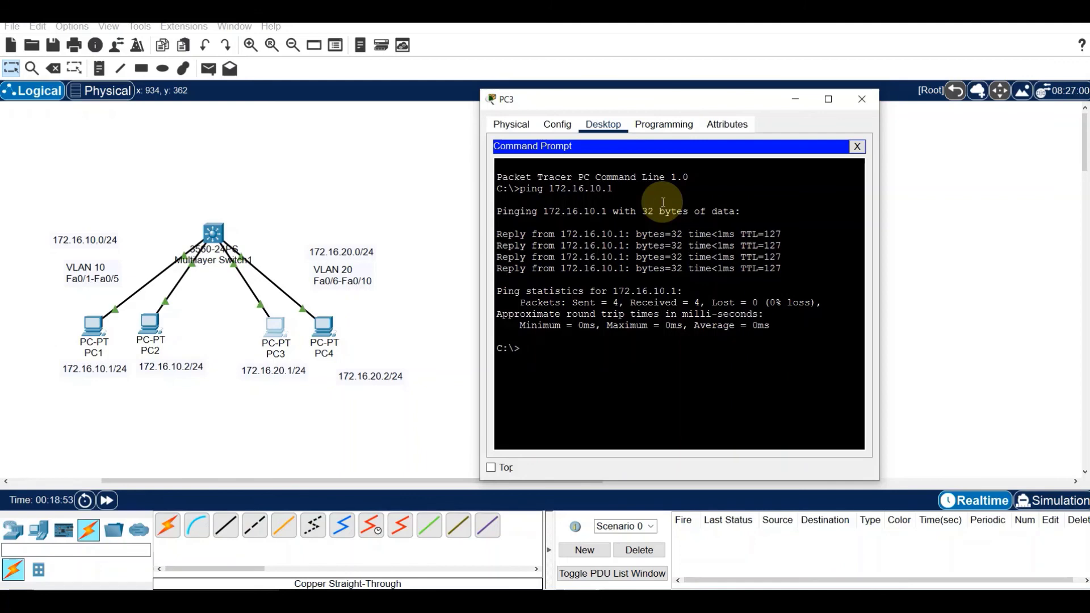
Step: Ping PC2 at 172.16.10.2 from PC3's Command Prompt and return to the topology workspace
{"action": "key", "text": "Up"}
{"action": "type", "text": "2"}
{"action": "key", "text": "Return"}
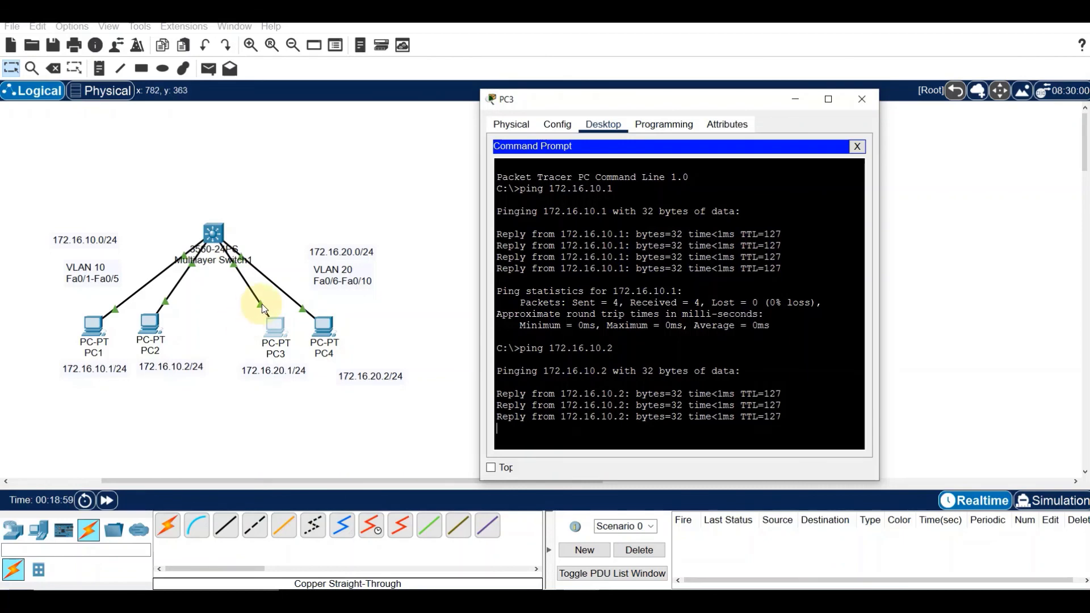
{"action": "left_click", "coordinate": [406, 286]}
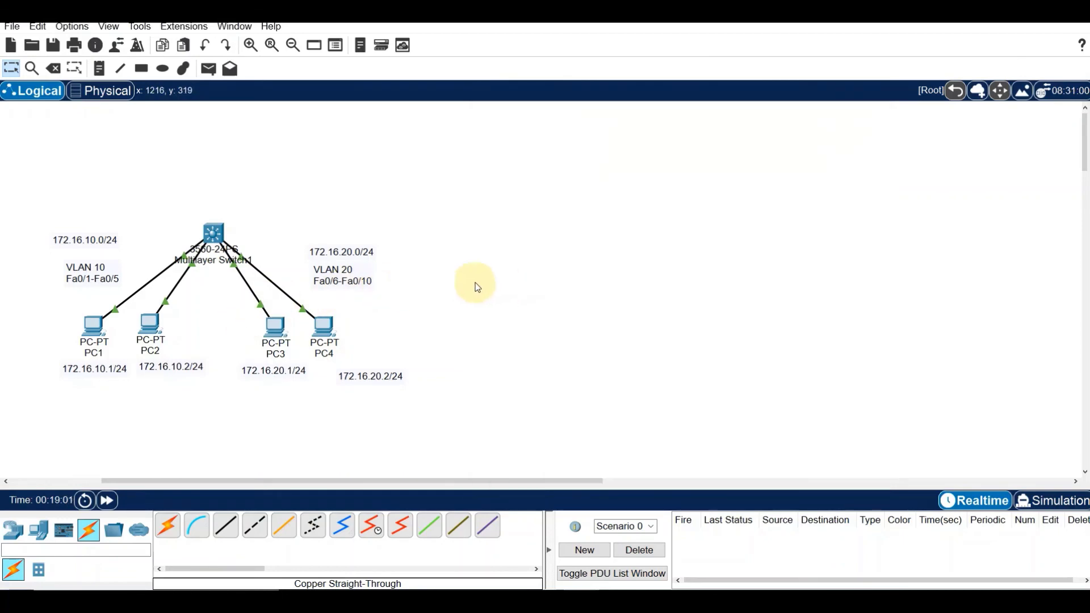
Step: Send a simple PDU from PC4 to PC1
{"action": "left_click", "coordinate": [209, 69]}
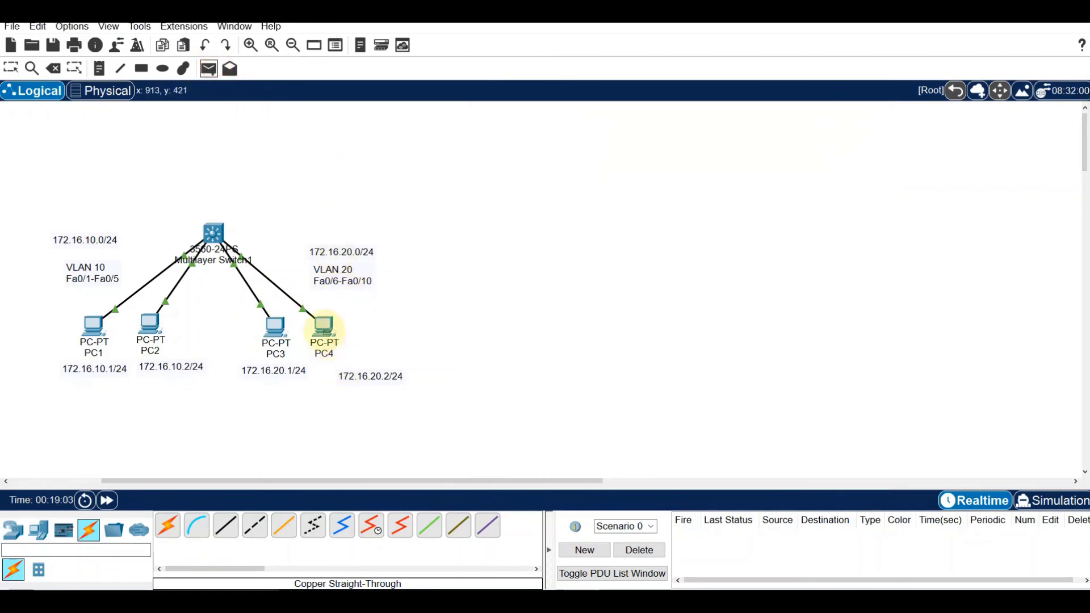
{"action": "left_click", "coordinate": [324, 328]}
{"action": "left_click", "coordinate": [92, 327]}
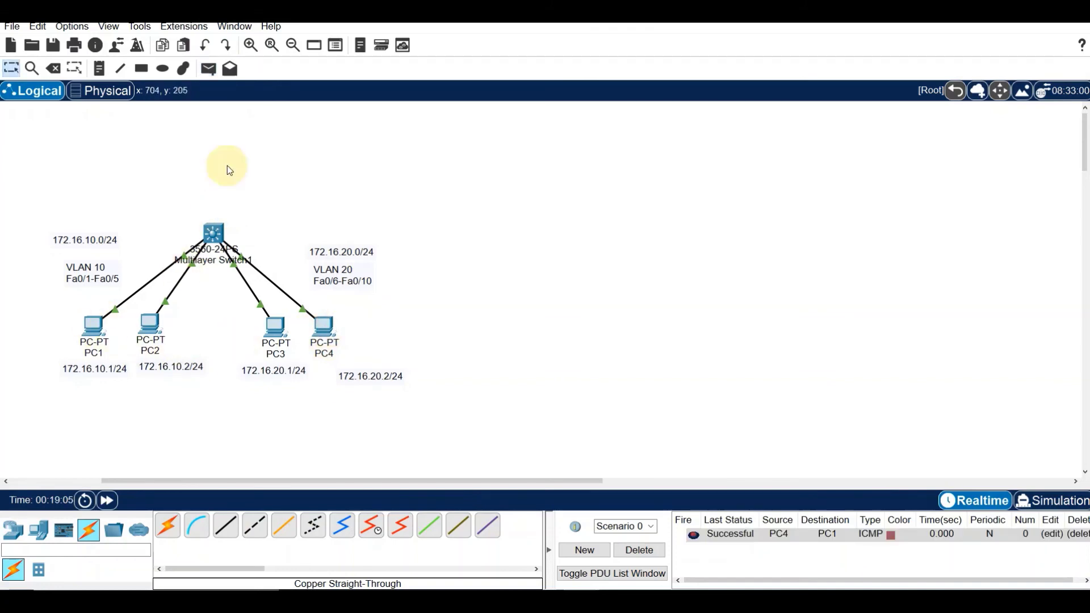
{"action": "left_click", "coordinate": [230, 68]}
{"action": "left_click", "coordinate": [322, 325]}
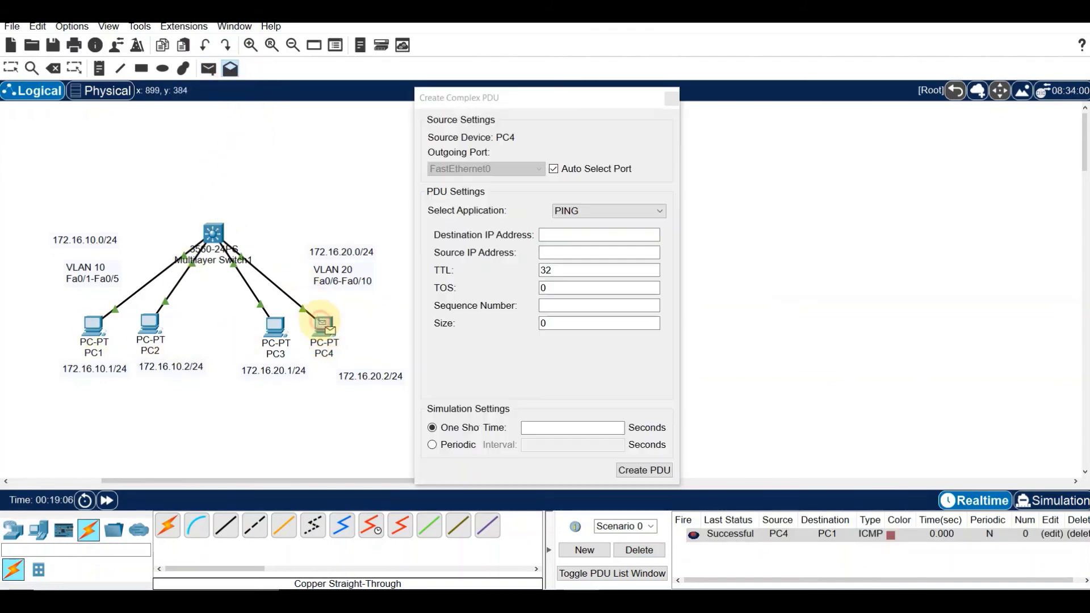
{"action": "left_click", "coordinate": [672, 99]}
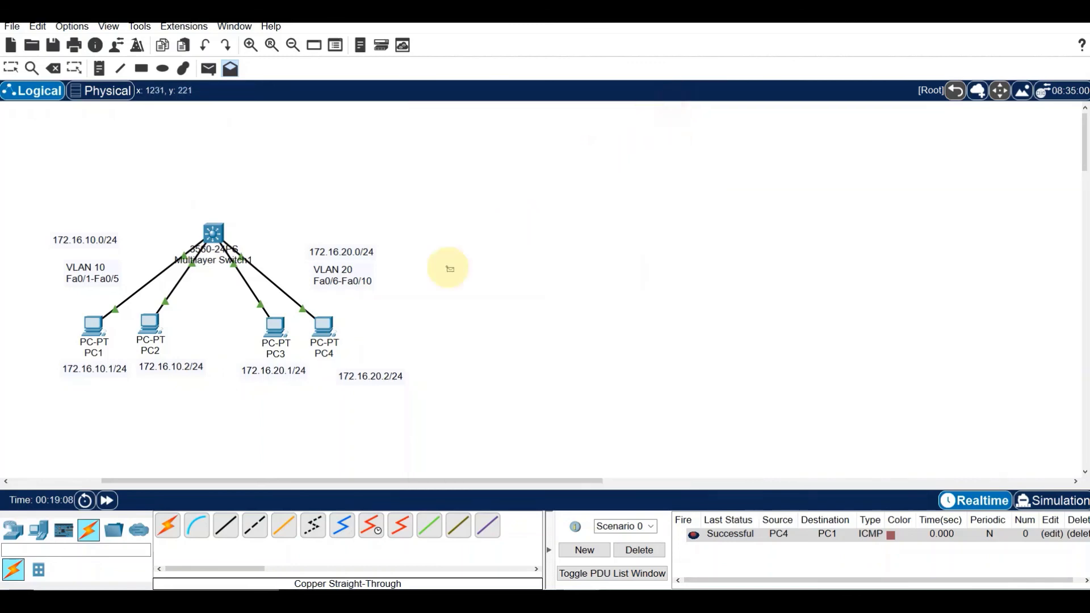
Step: Send a simple PDU from PC4 to PC2 and clear the scenario's PDU list
{"action": "left_click", "coordinate": [208, 69]}
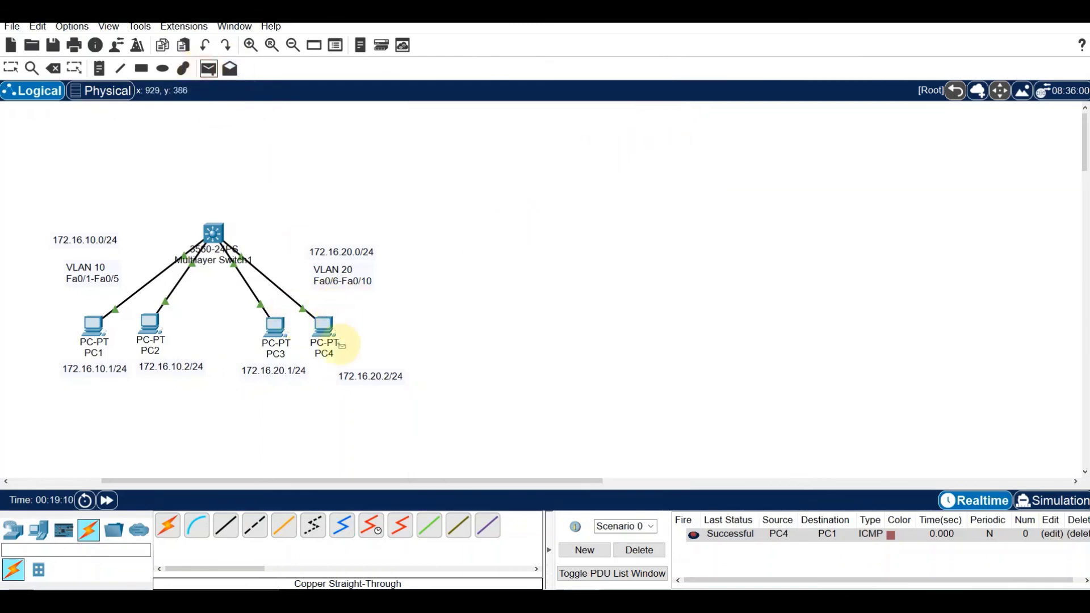
{"action": "left_click", "coordinate": [323, 332]}
{"action": "left_click", "coordinate": [148, 329]}
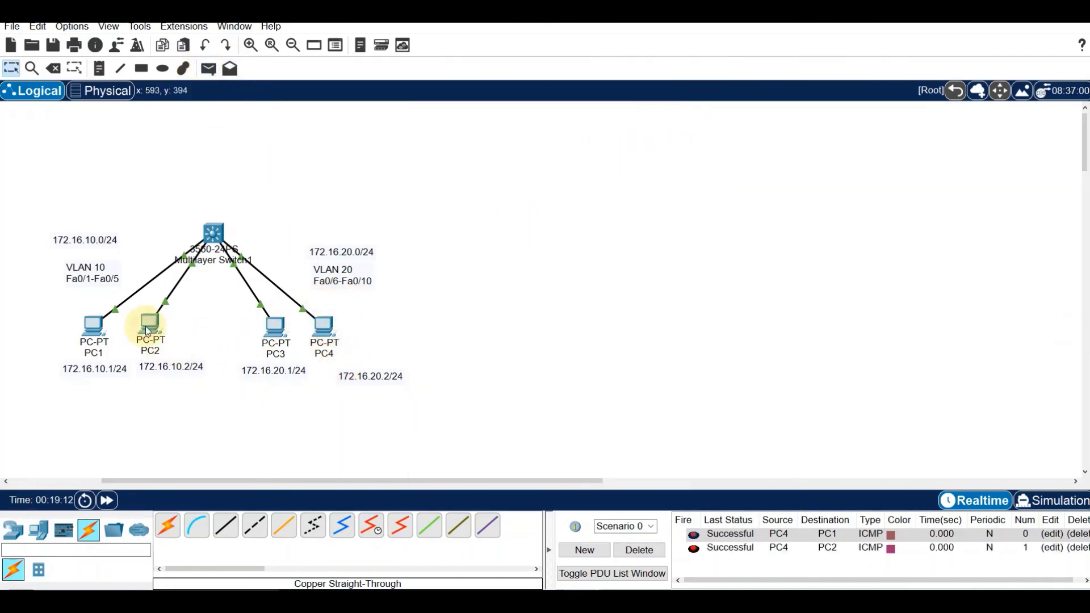
{"action": "left_click", "coordinate": [639, 550]}
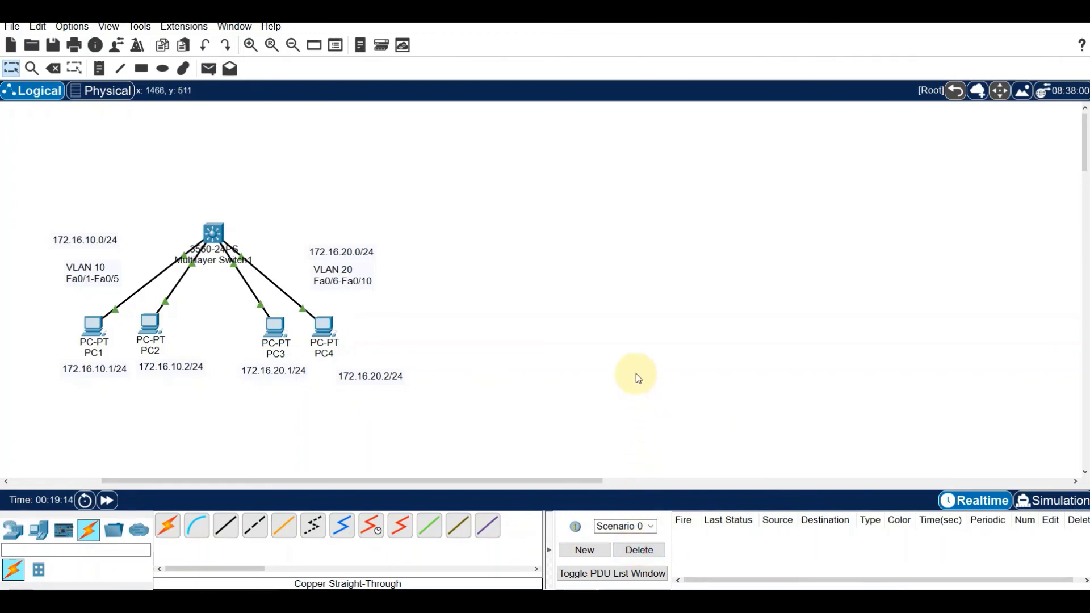